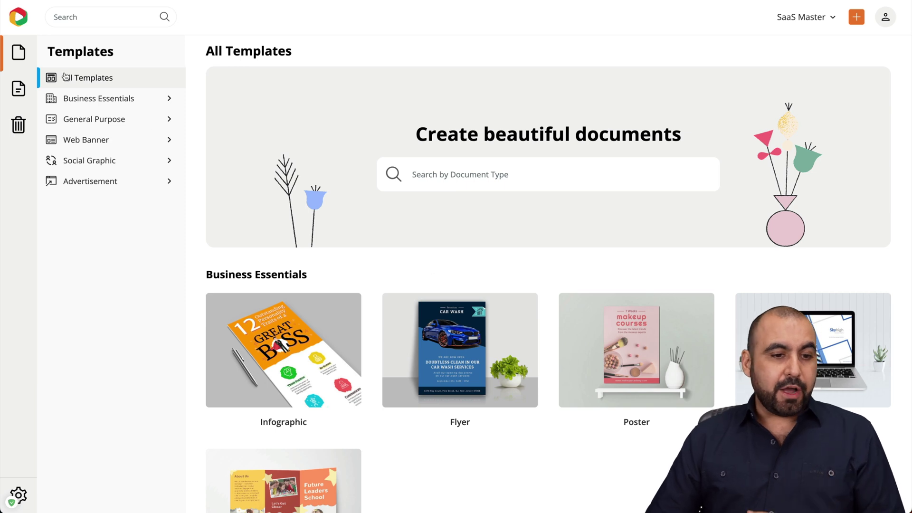
Step: Browse All Templates, then expand Business Essentials to show Infographic, Flyer, Poster, Presentation and Brochure
scroll(335, 241, "down", 5)
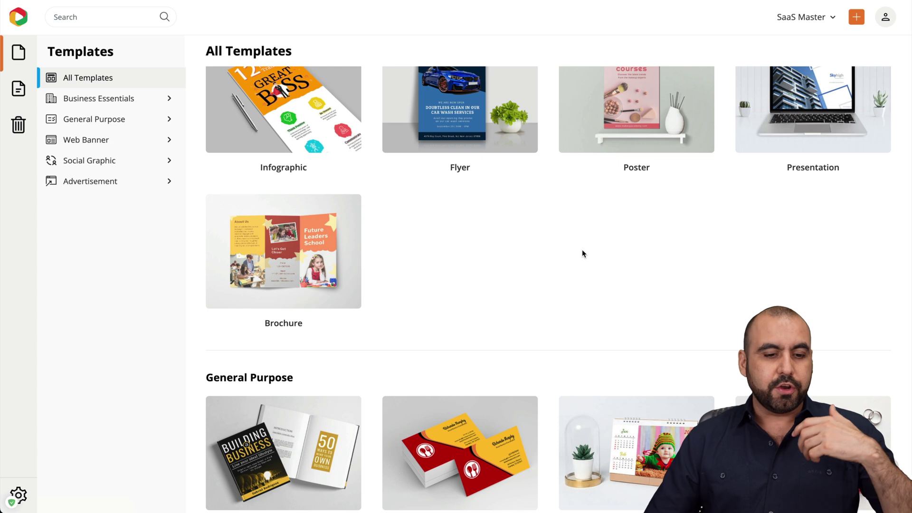
scroll(583, 251, "down", 4)
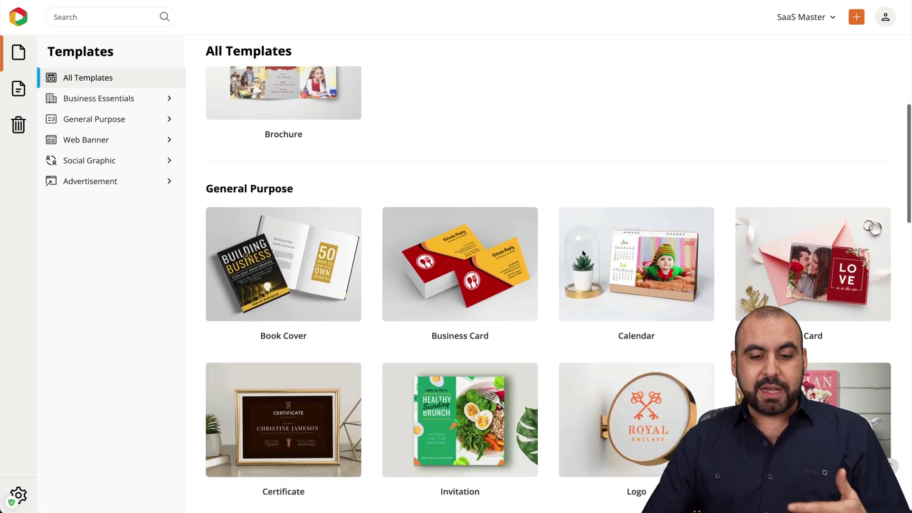
scroll(583, 250, "down", 3)
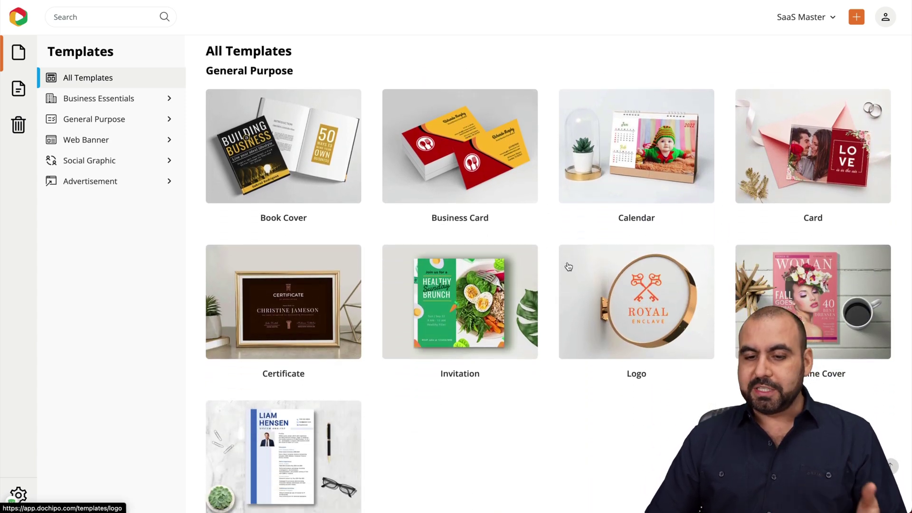
scroll(569, 267, "down", 4)
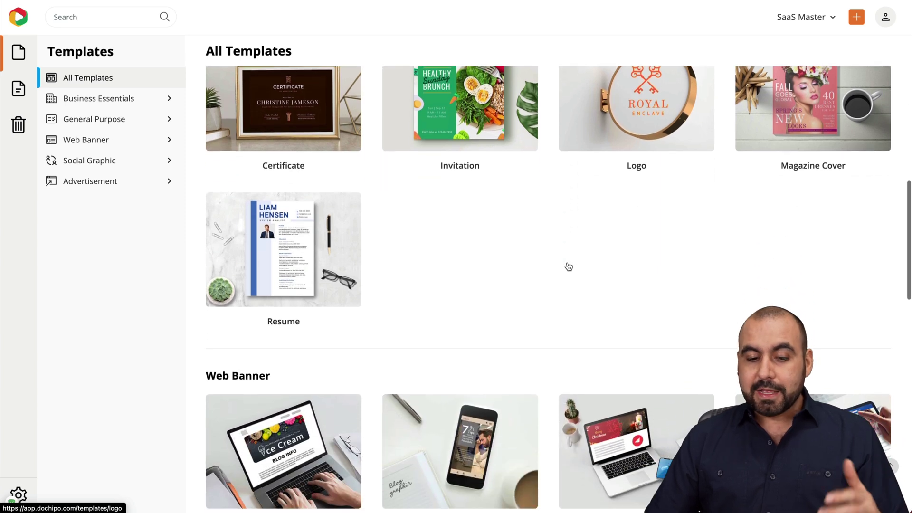
scroll(569, 266, "down", 5)
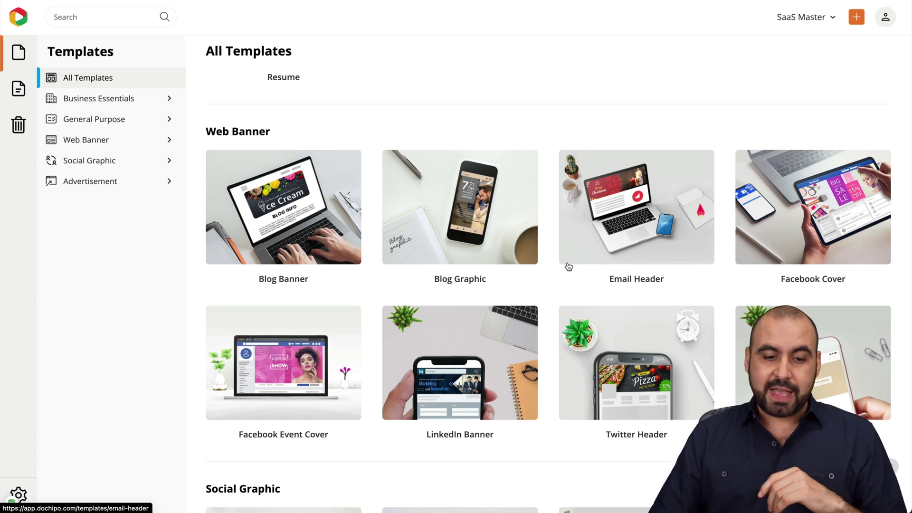
scroll(569, 267, "down", 1)
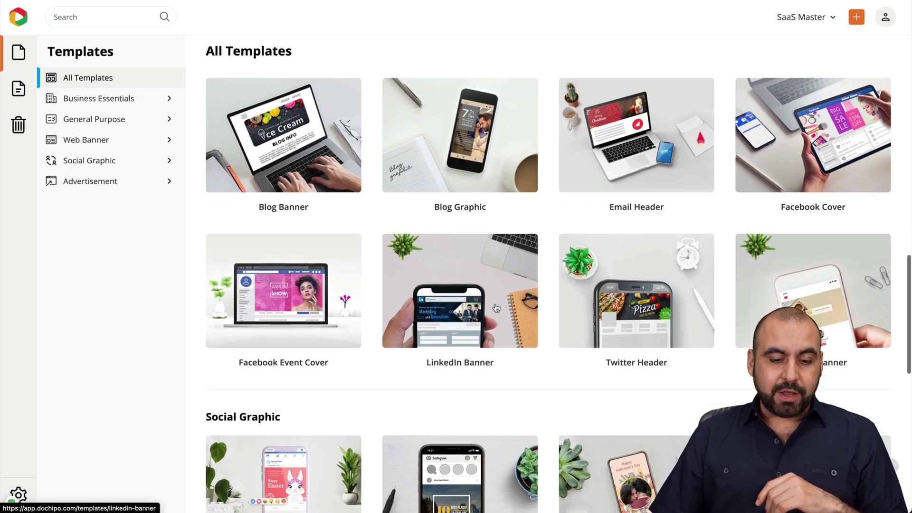
scroll(496, 308, "down", 10)
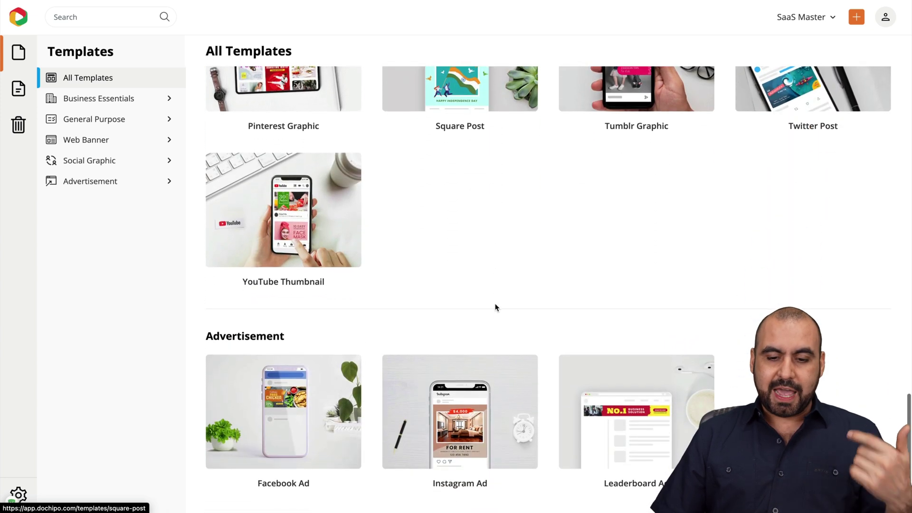
scroll(495, 307, "up", 20)
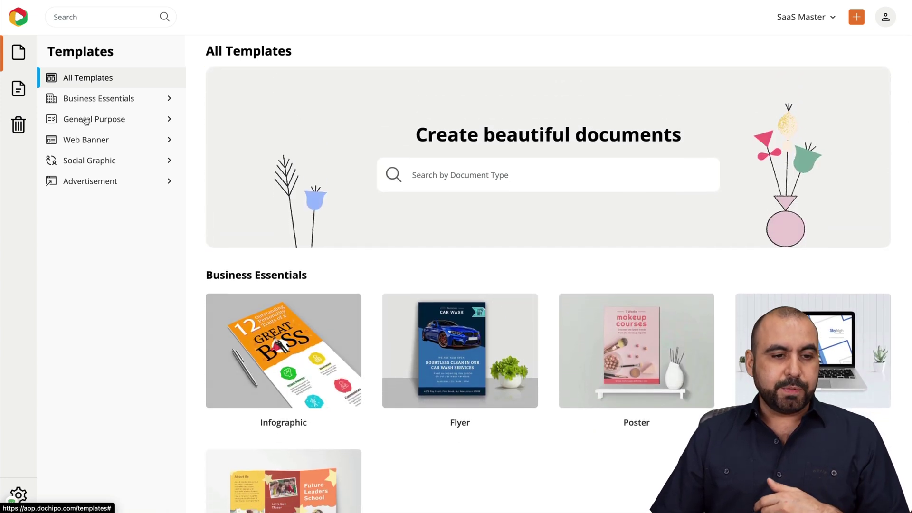
left_click(100, 103)
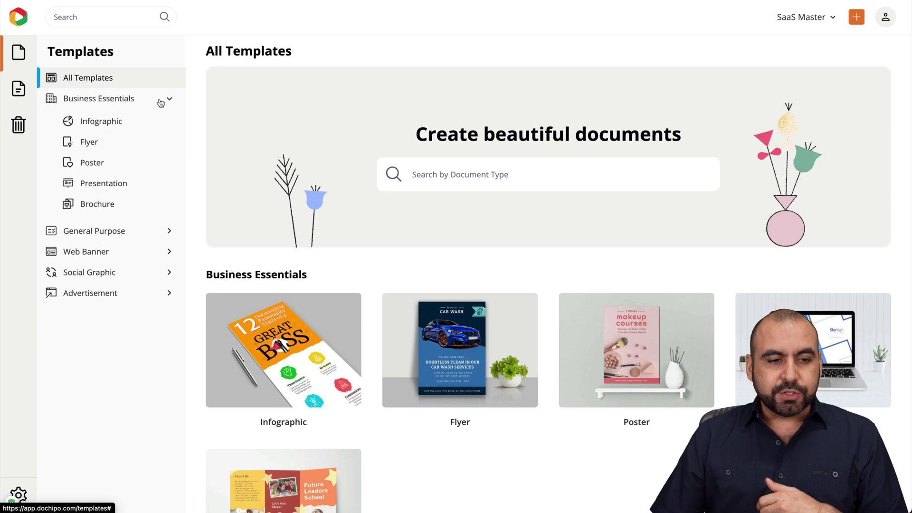
Step: Filter Infographic templates to Premium and select the Make Buyer's Decision Simple template
left_click(114, 122)
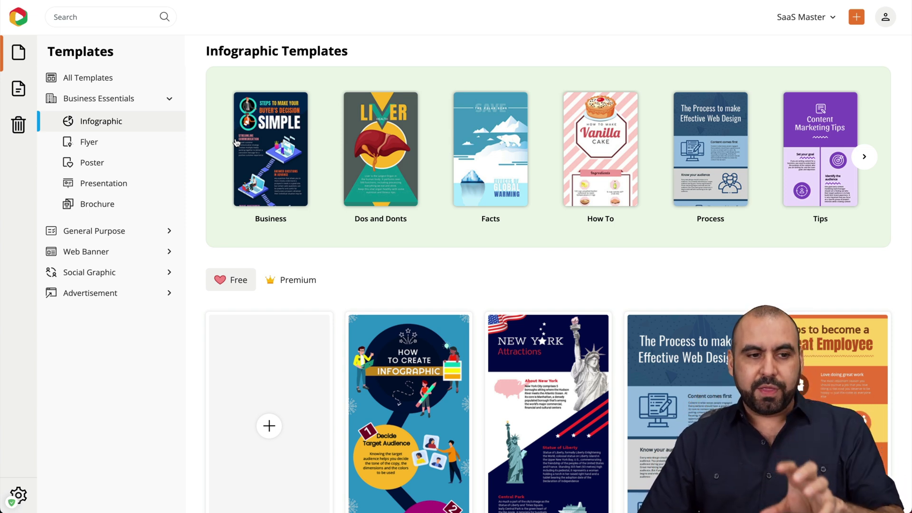
scroll(236, 142, "down", 3)
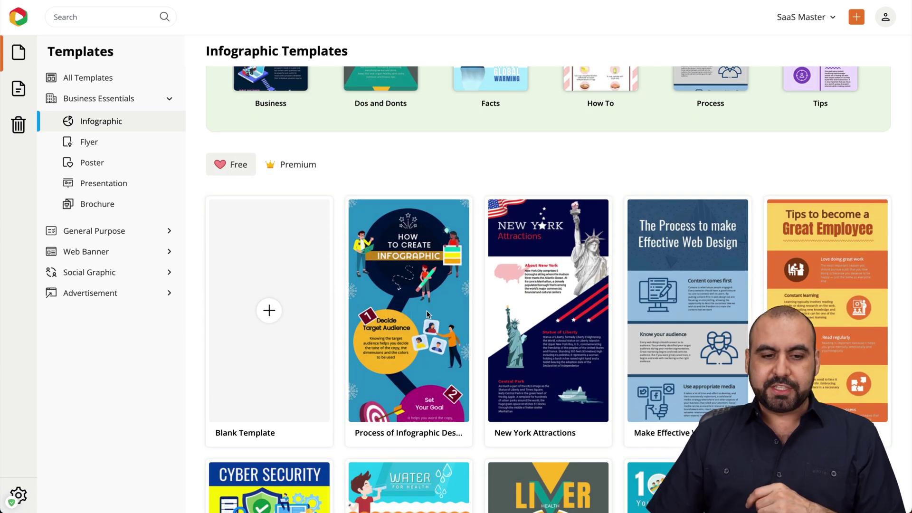
left_click(285, 164)
scroll(471, 308, "up", 3)
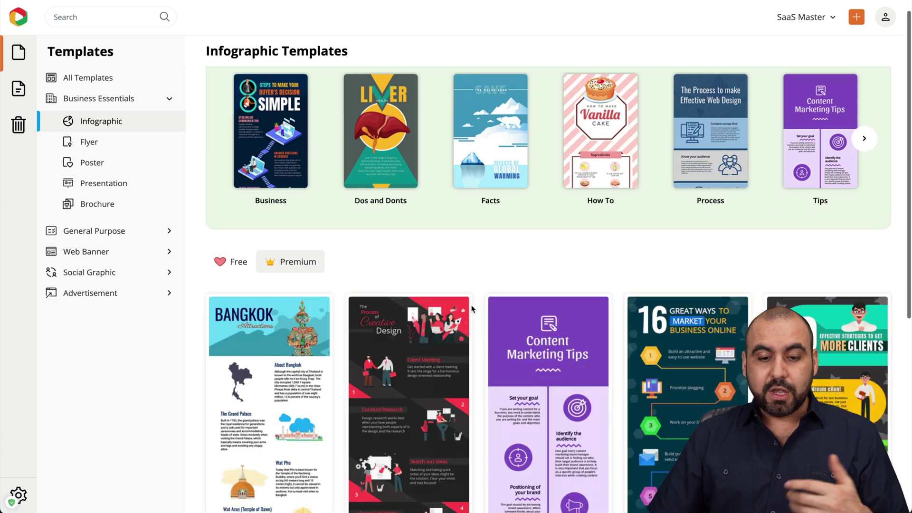
scroll(472, 309, "down", 8)
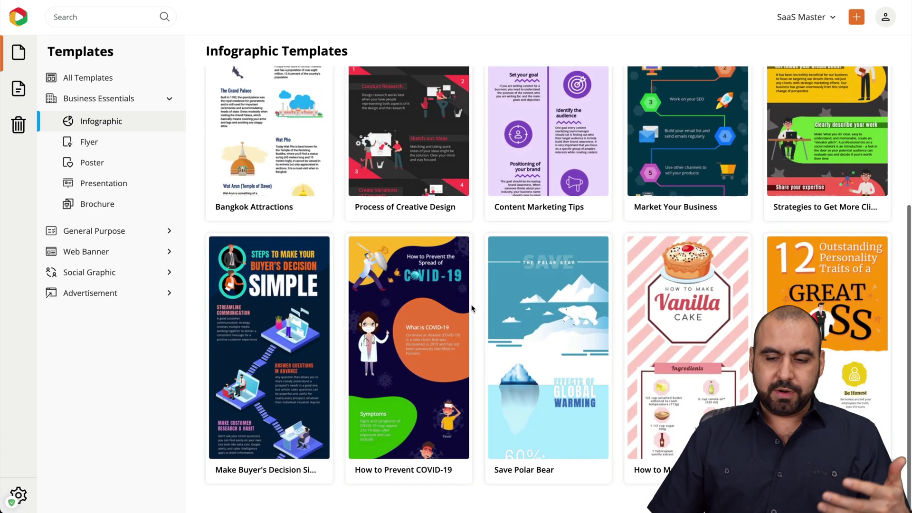
mouse_move(253, 400)
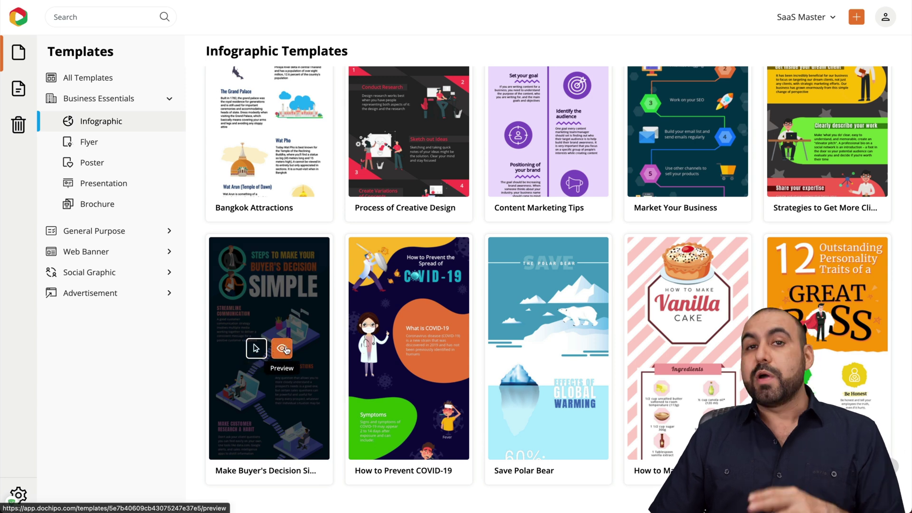
left_click(255, 348)
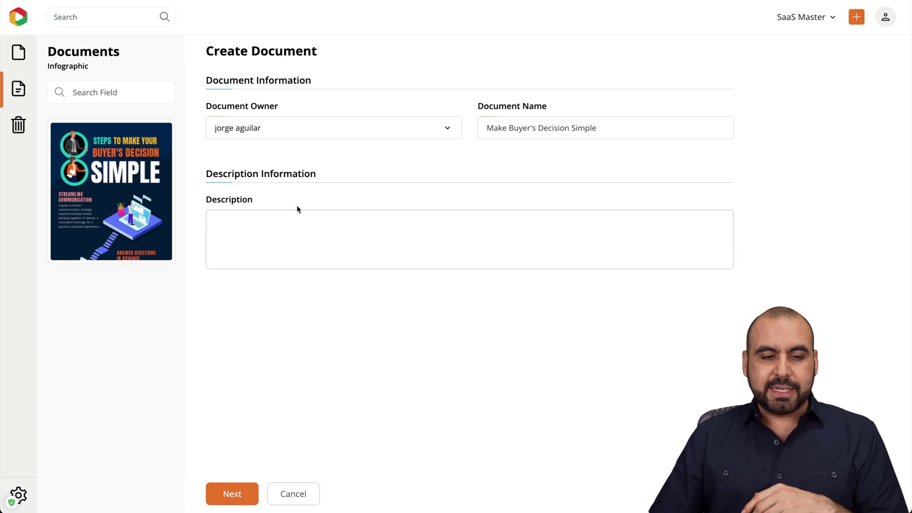
Step: Create the document under the pre-filled name Make Buyer's Decision Simple and open the editor
left_click(222, 492)
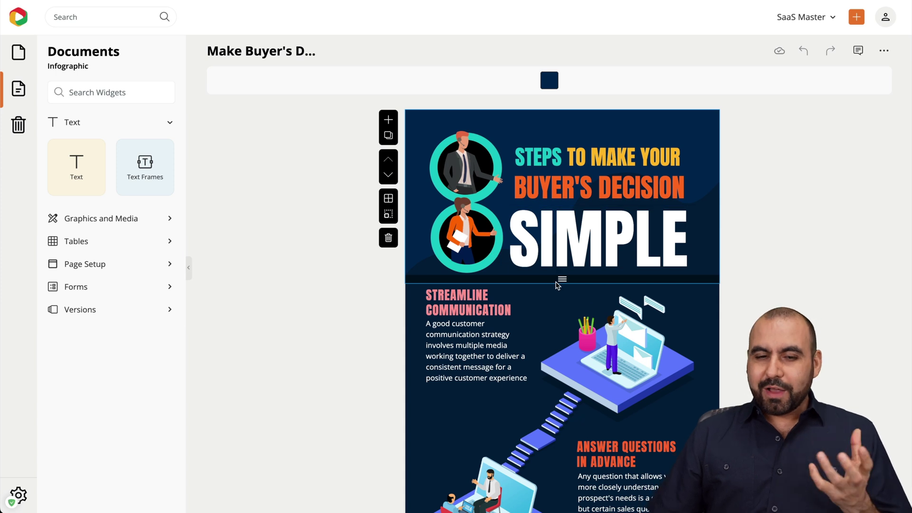
Step: Drag the header block's bottom edge down so the block is 368px tall
scroll(558, 285, "down", 3)
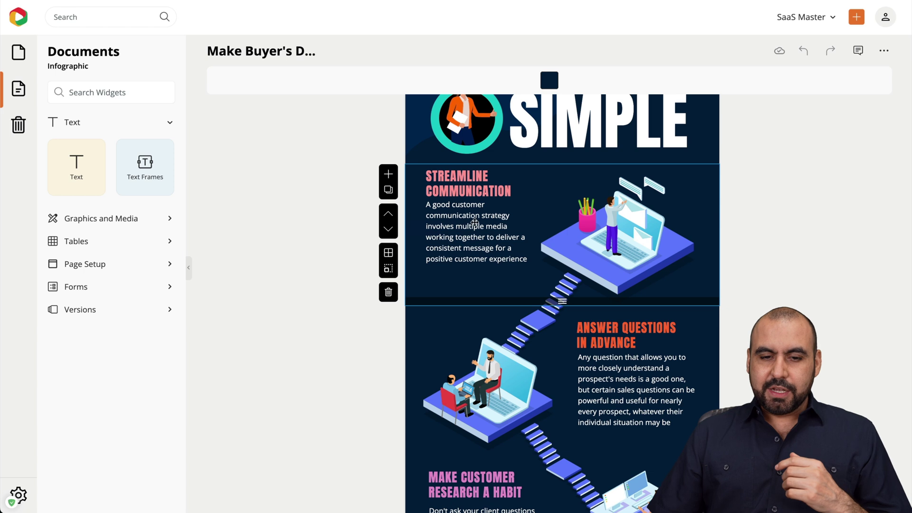
left_click_drag(563, 159, 578, 178)
scroll(578, 179, "up", 3)
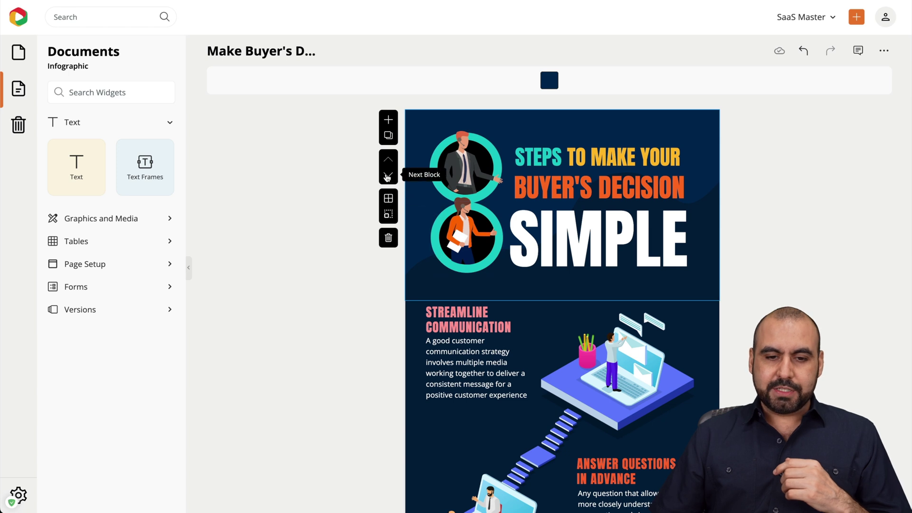
Step: Insert an empty block below Streamline Communication, then delete it again
left_click(388, 177)
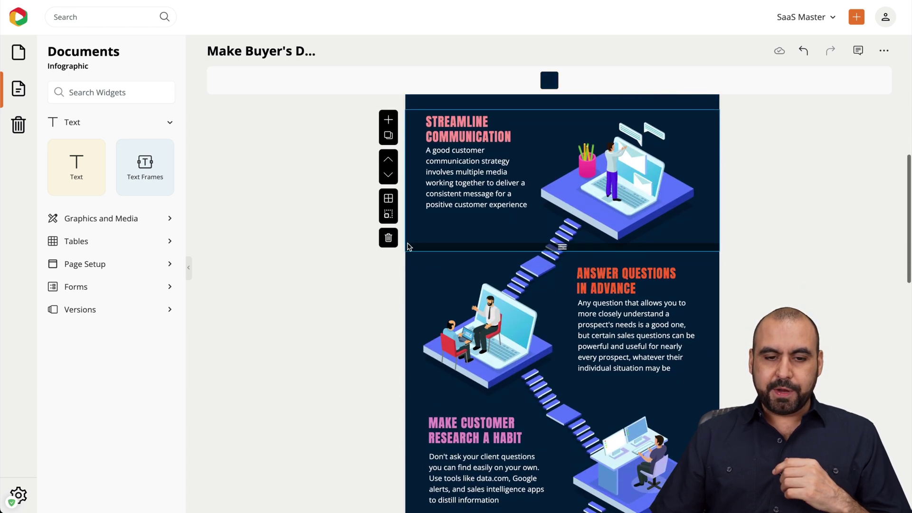
left_click(387, 120)
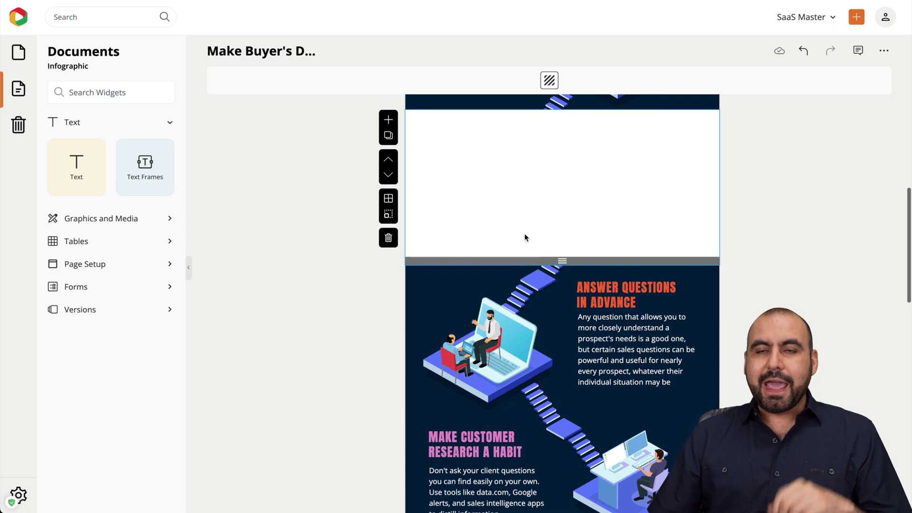
left_click(388, 238)
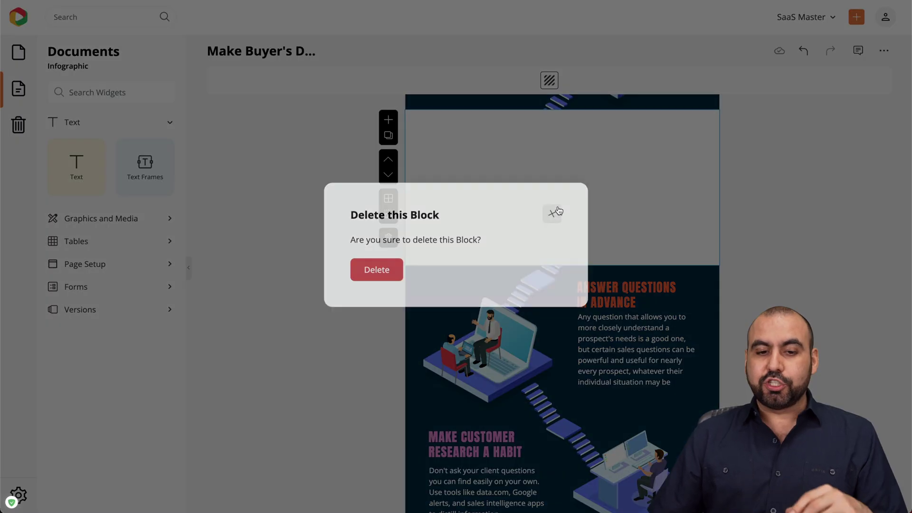
left_click(376, 281)
scroll(546, 257, "up", 5)
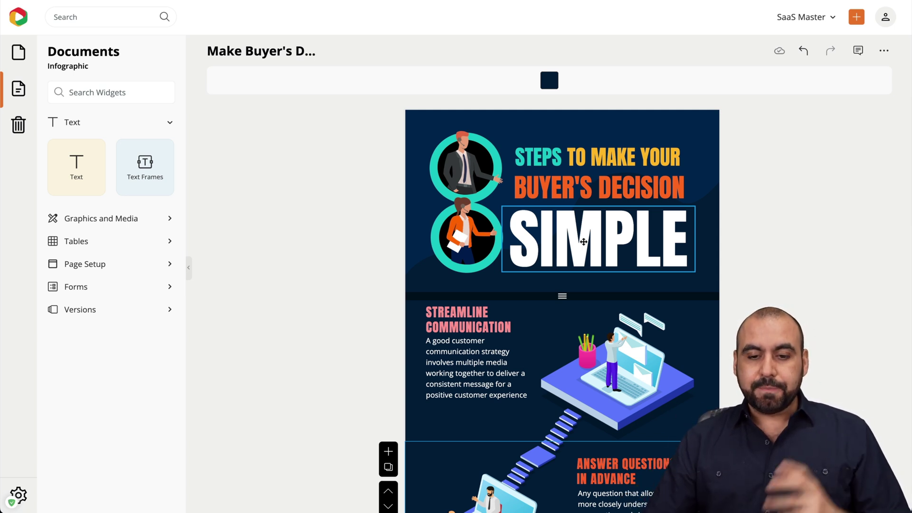
left_click(583, 242)
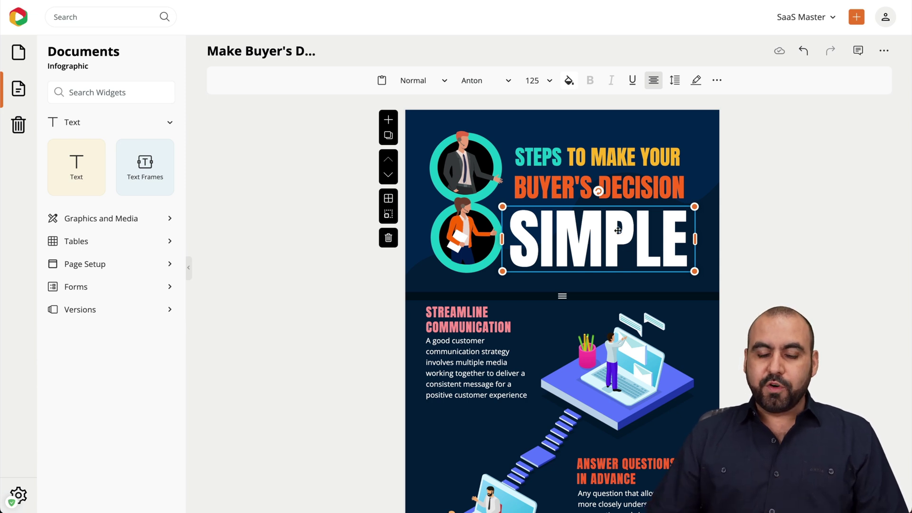
left_click(382, 81)
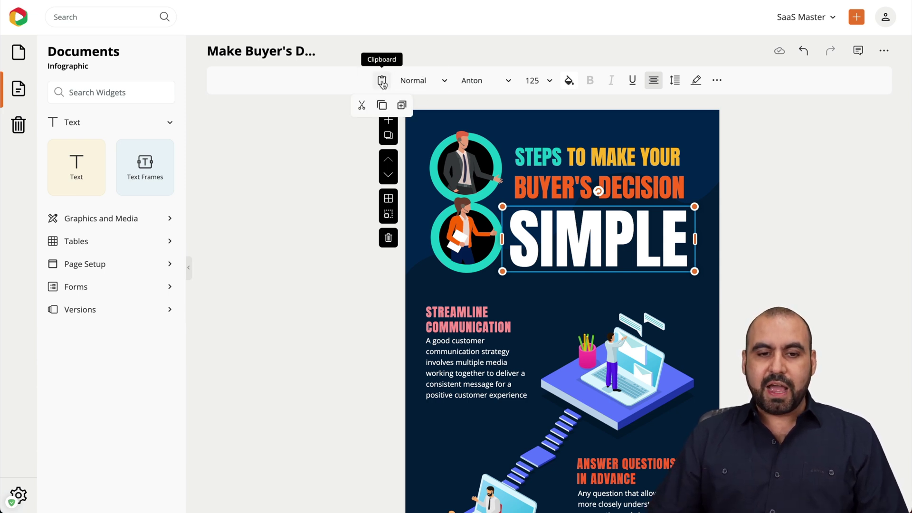
left_click(422, 81)
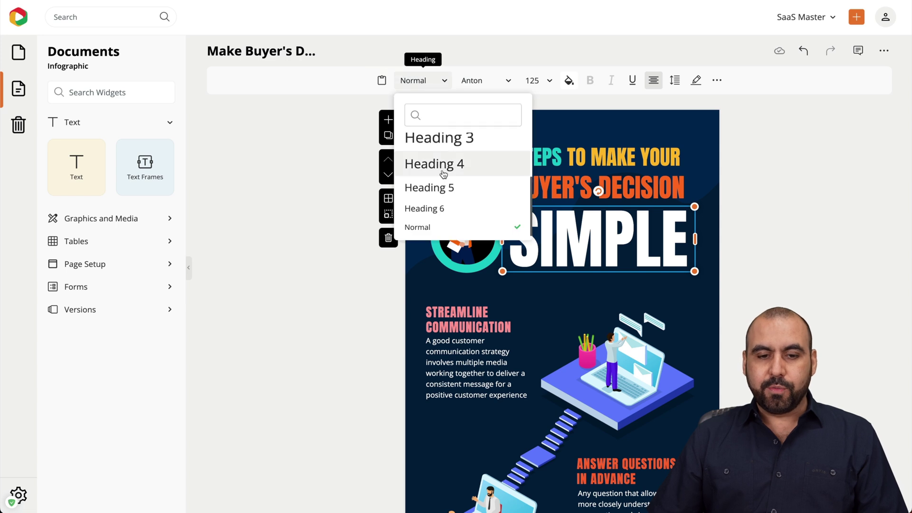
left_click(483, 81)
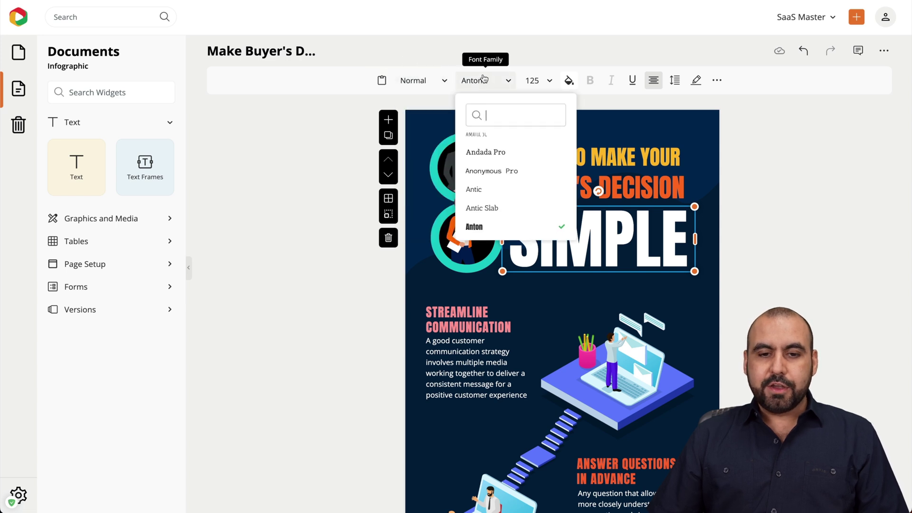
left_click(569, 81)
left_click(613, 84)
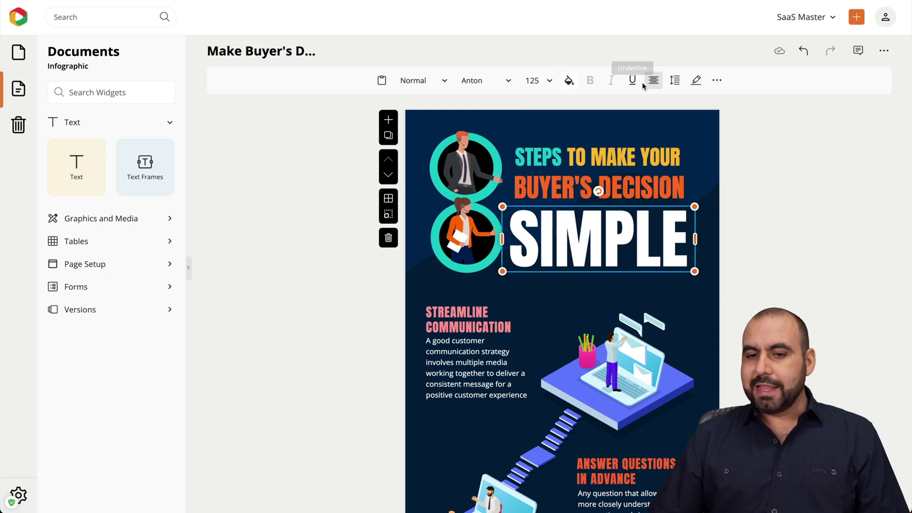
Step: Try shadow effects on SIMPLE: horizontal offset 3, with vertical offset and blur left at 0
left_click(698, 81)
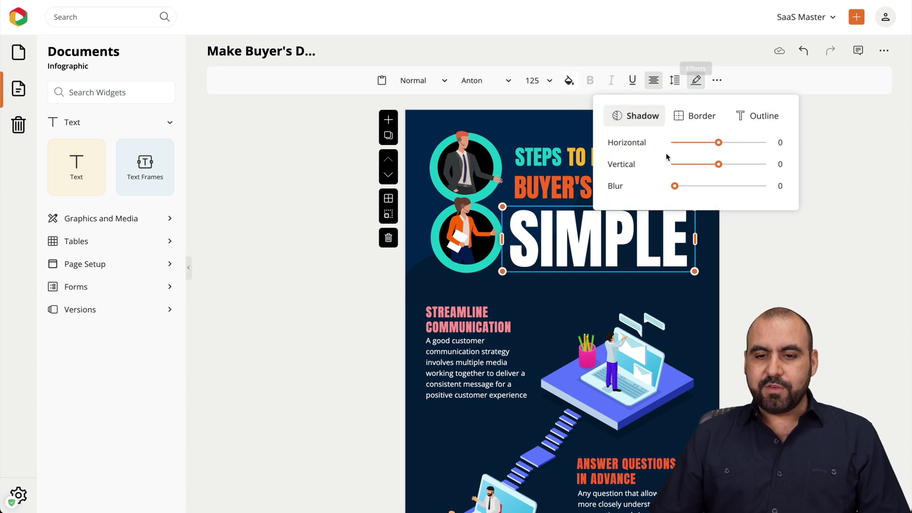
mouse_move(719, 144)
left_mouse_down()
mouse_move(739, 144)
mouse_move(712, 145)
mouse_move(732, 149)
mouse_move(719, 154)
left_mouse_up()
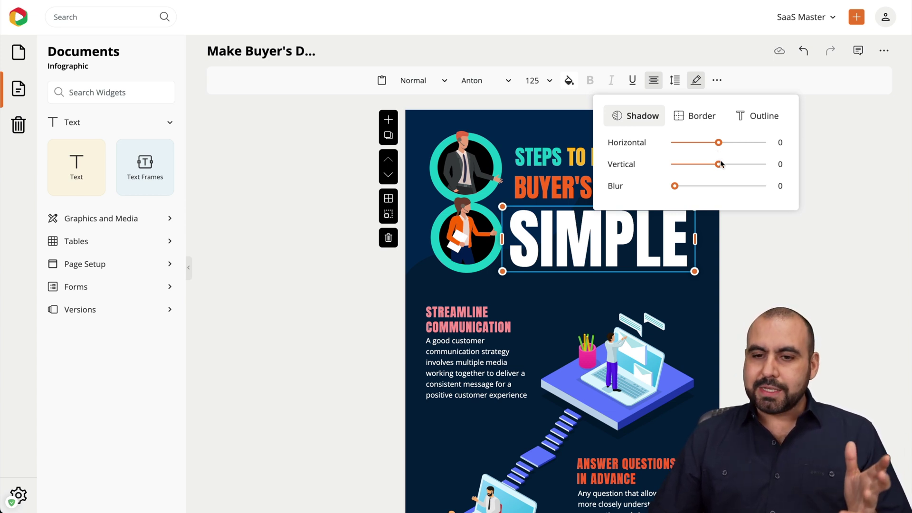
mouse_move(721, 167)
left_mouse_down()
mouse_move(734, 167)
mouse_move(698, 166)
mouse_move(721, 167)
left_mouse_up()
left_click_drag(676, 187, 654, 195)
Step: Give the SIMPLE box a solid border and increase its width
left_click(691, 119)
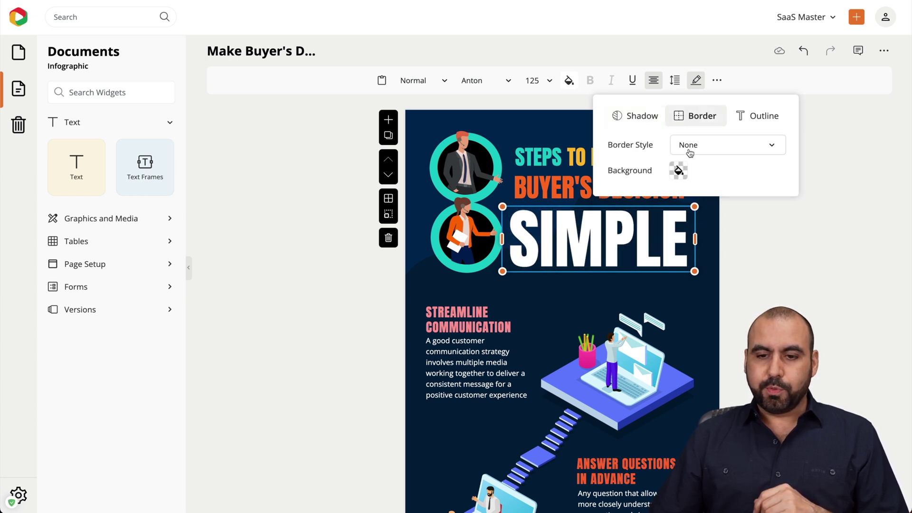
left_click(724, 150)
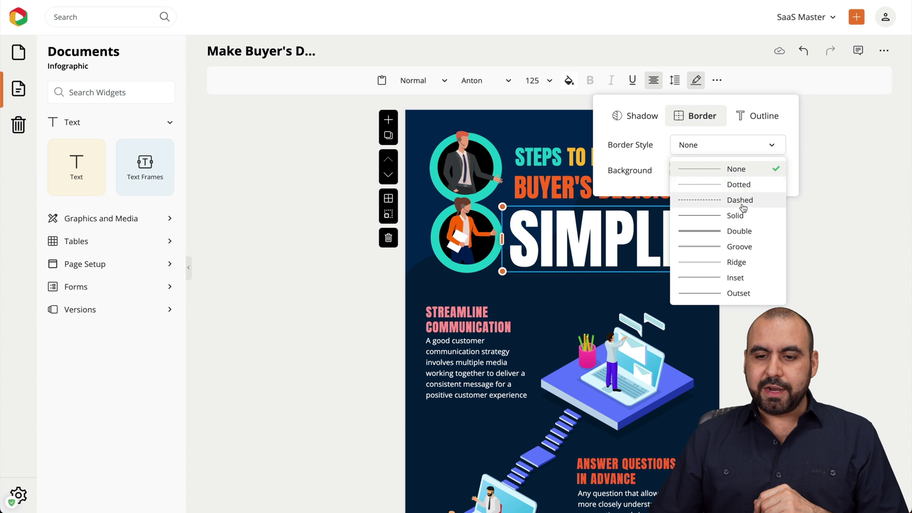
left_click(737, 217)
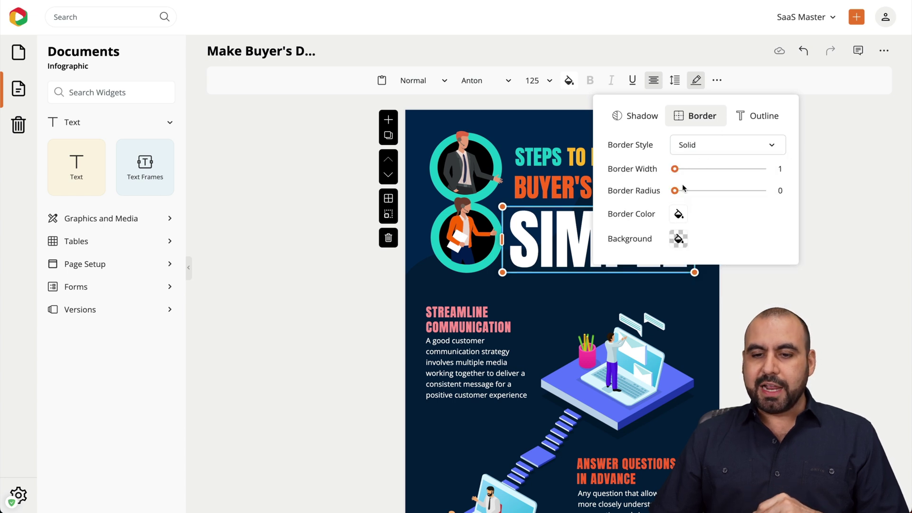
left_click_drag(674, 171, 707, 170)
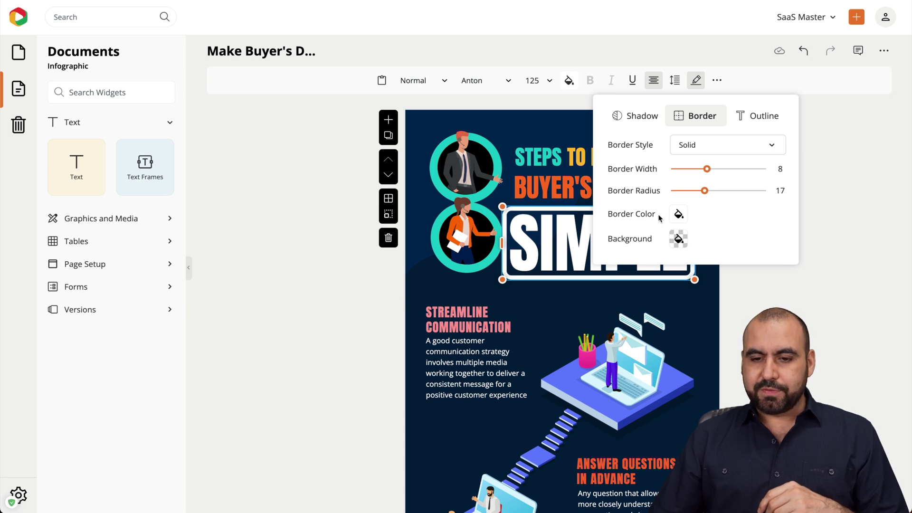
Step: Apply the Outline text style at width 1 to the SIMPLE letters
left_click(771, 114)
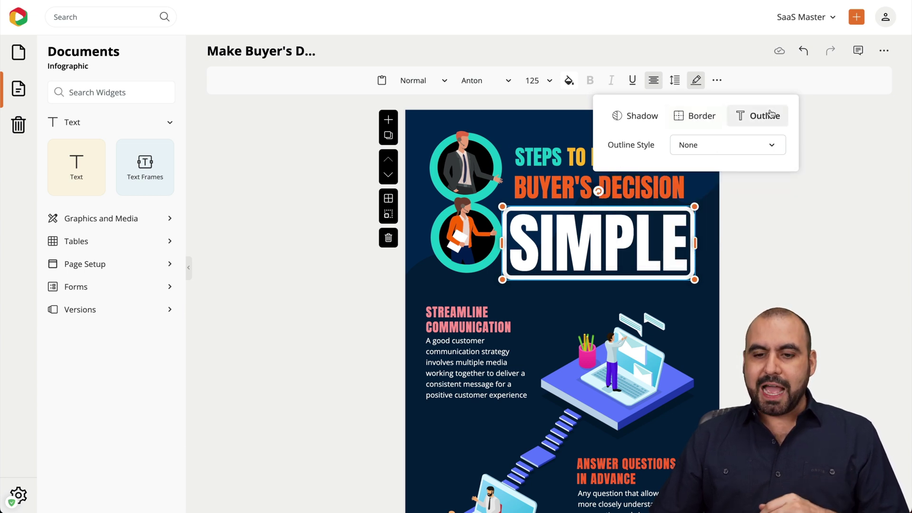
left_click(721, 149)
left_click(701, 186)
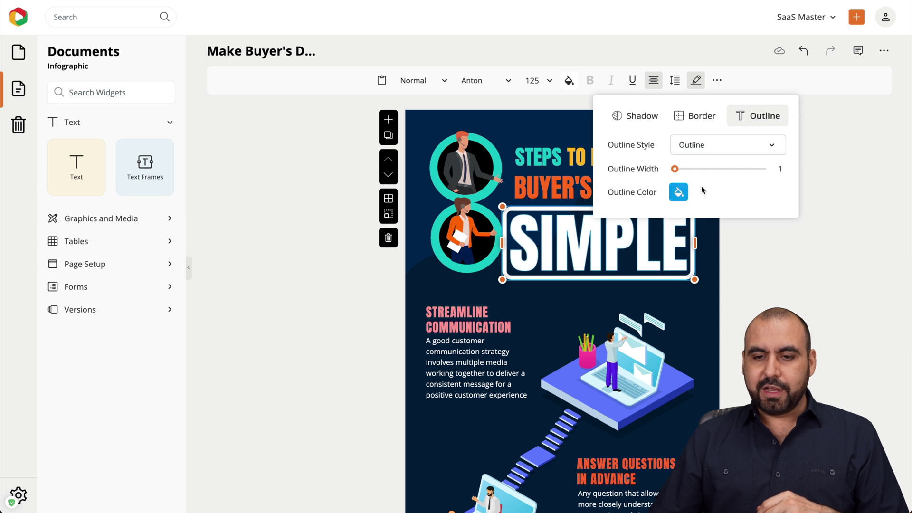
left_click_drag(675, 170, 703, 178)
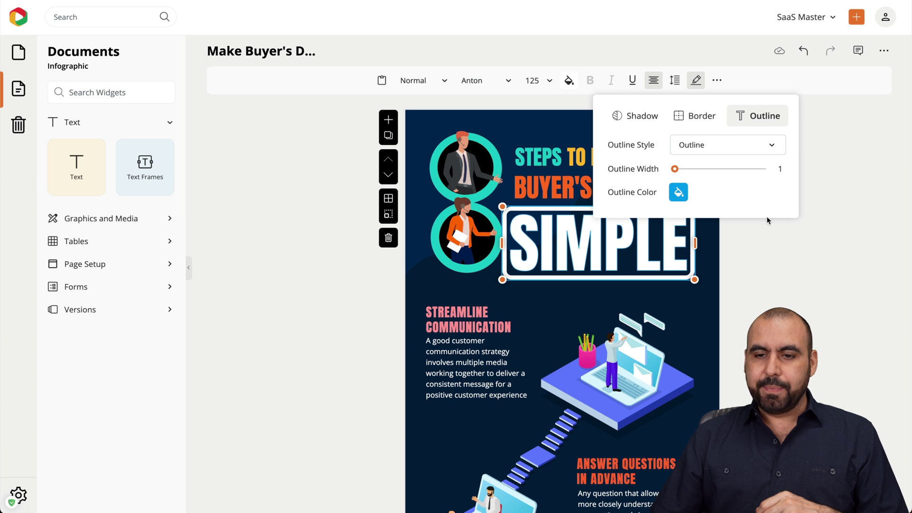
left_click(763, 282)
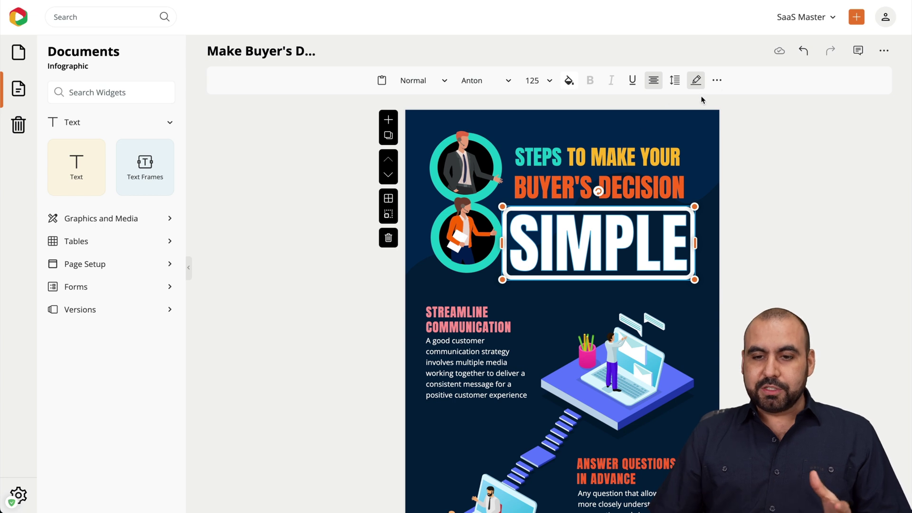
left_click(717, 81)
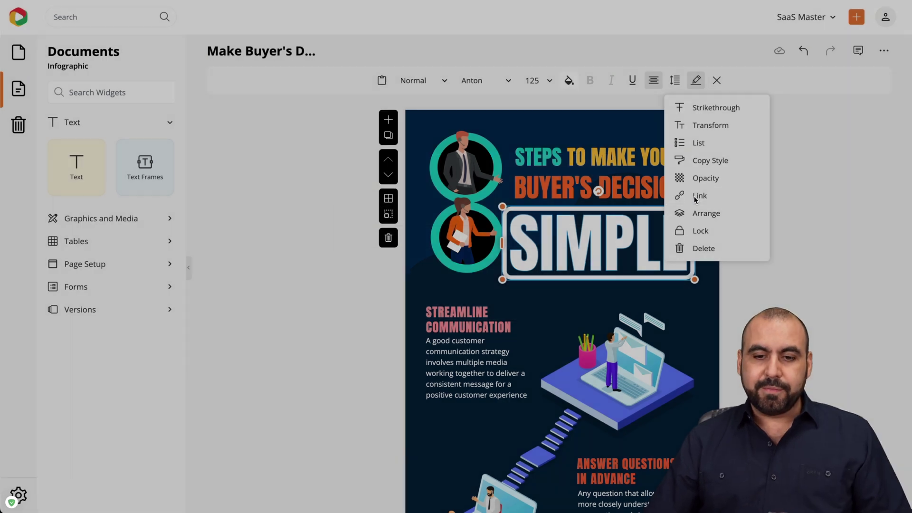
left_click(696, 198)
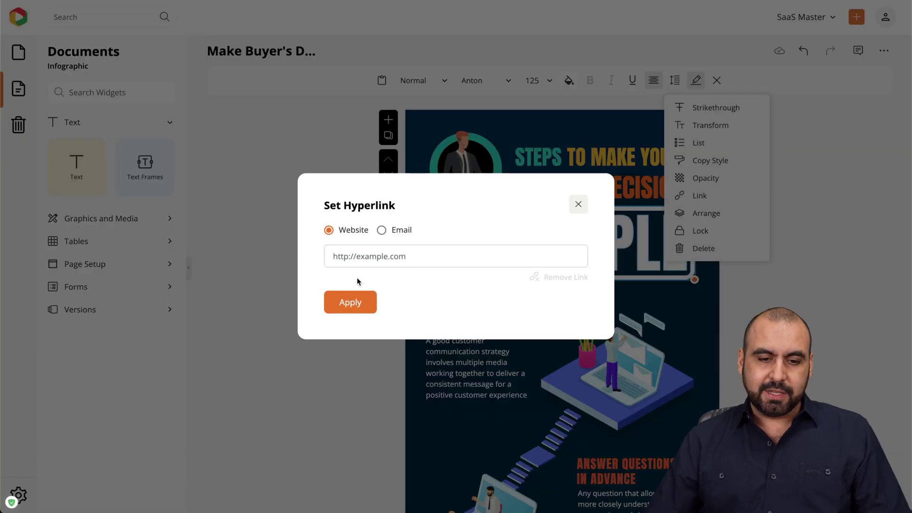
type("https://")
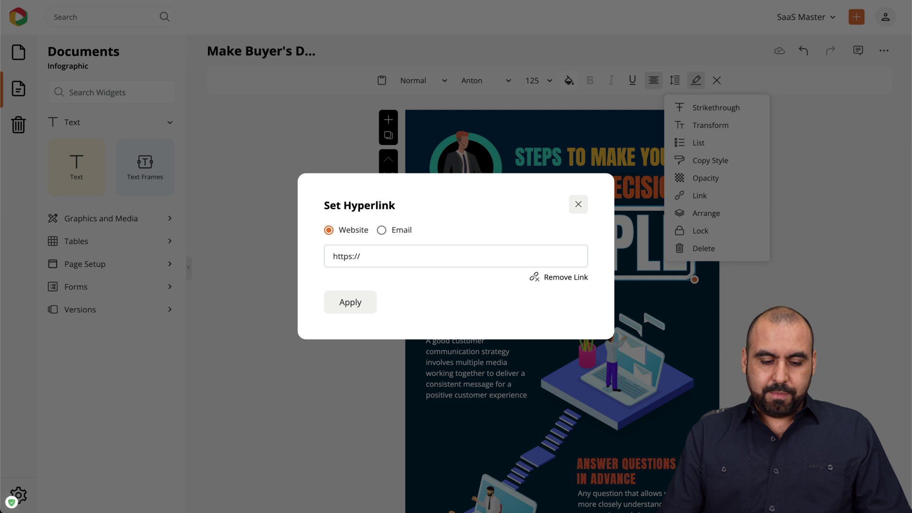
type("saasmaster.net")
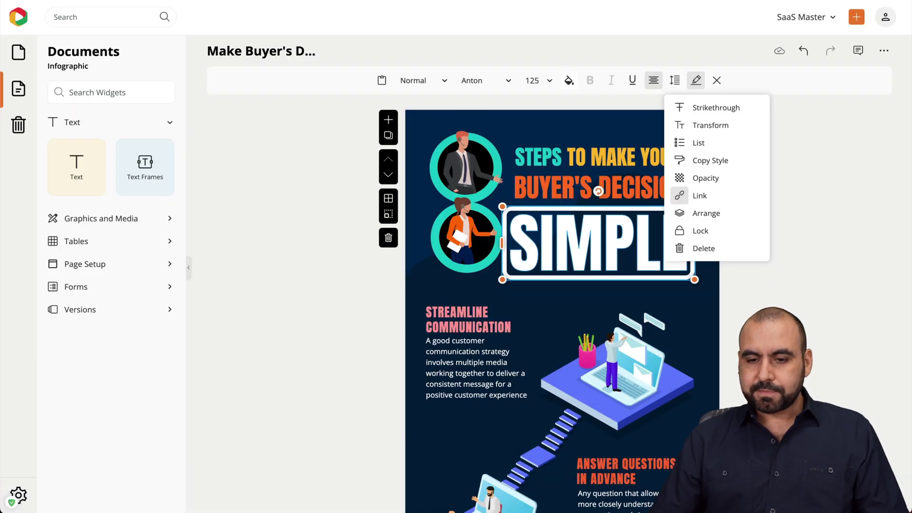
key("Escape")
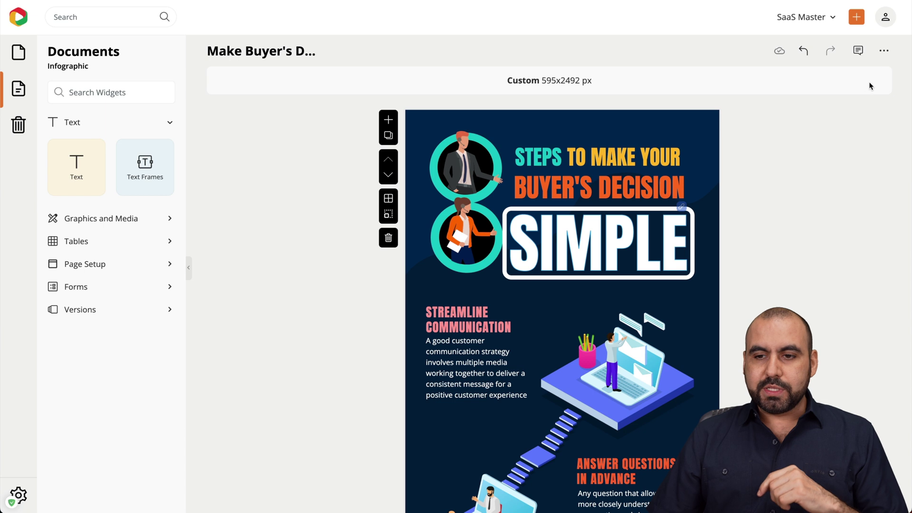
Step: Publish the infographic to the web and copy its public link
left_click(884, 50)
left_click(841, 80)
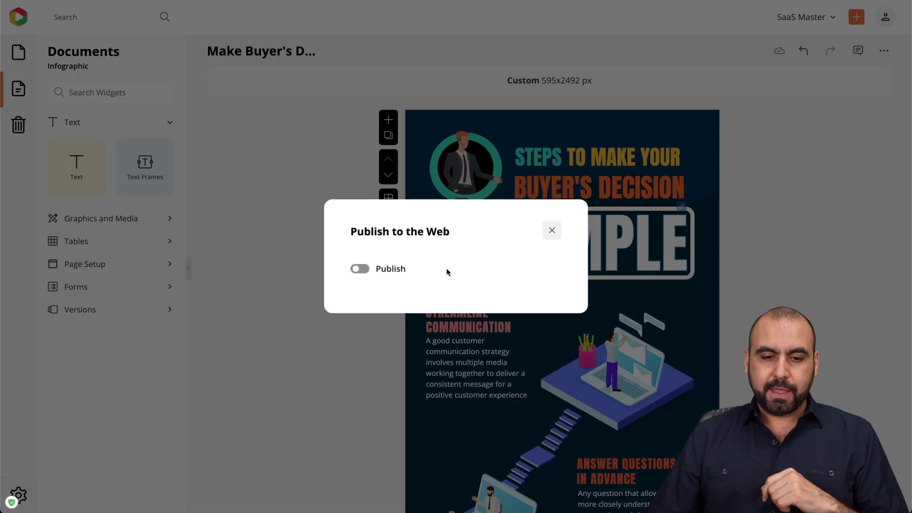
left_click(361, 269)
left_click(534, 261)
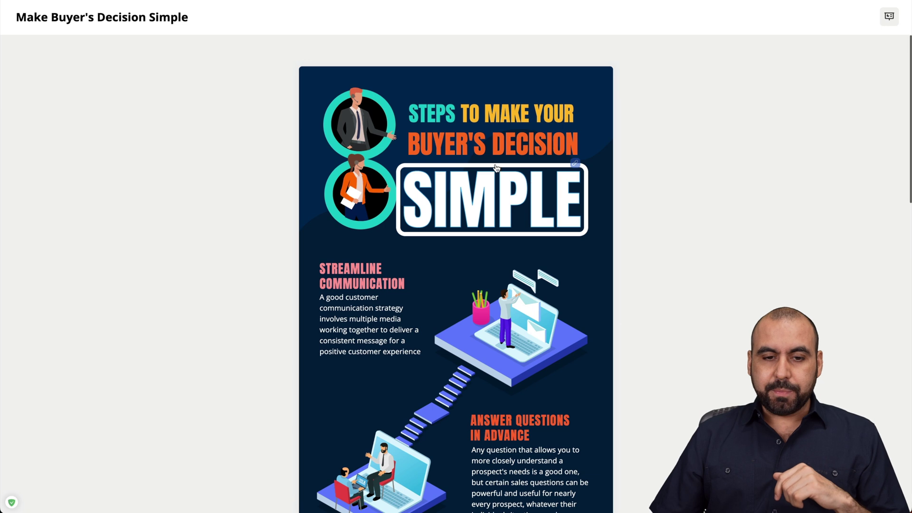
scroll(375, 269, "down", 15)
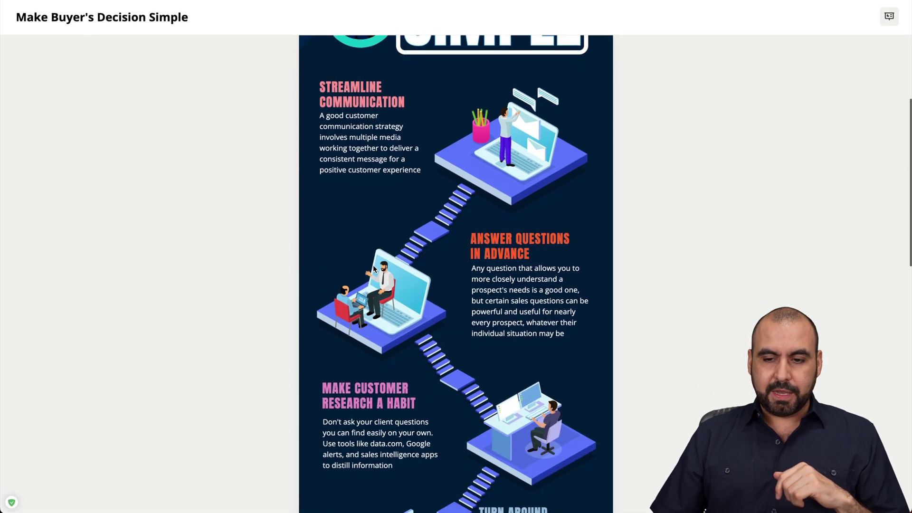
scroll(374, 269, "up", 15)
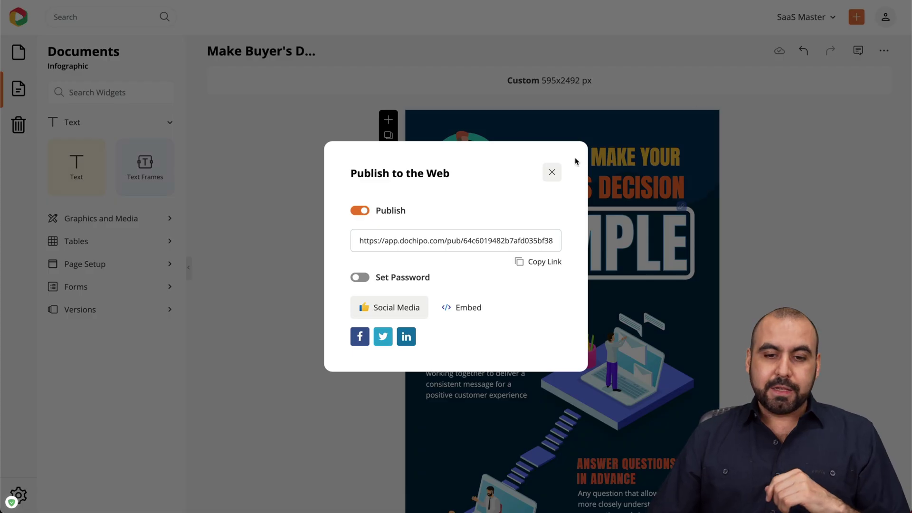
Step: Close the Publish dialog, select the businessman illustration and heading, then deselect everything
left_click(551, 172)
left_click(466, 177)
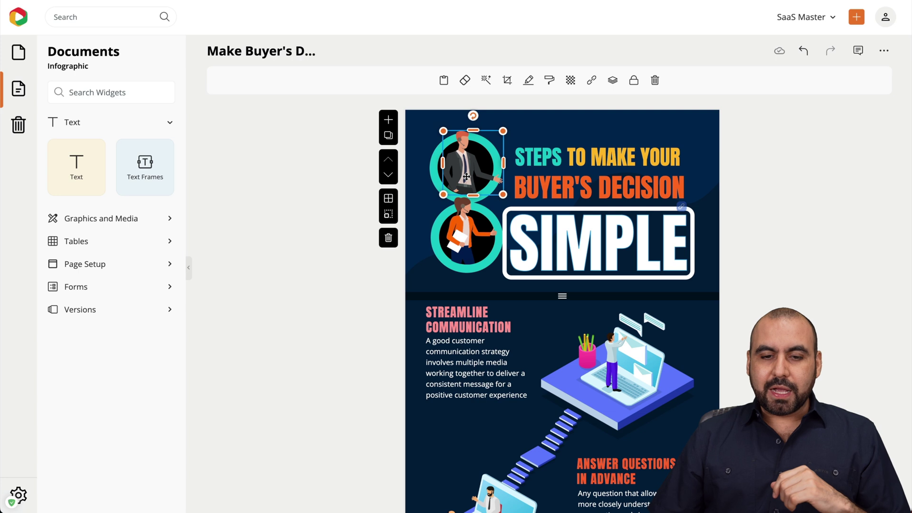
left_click(599, 188)
left_click(310, 193)
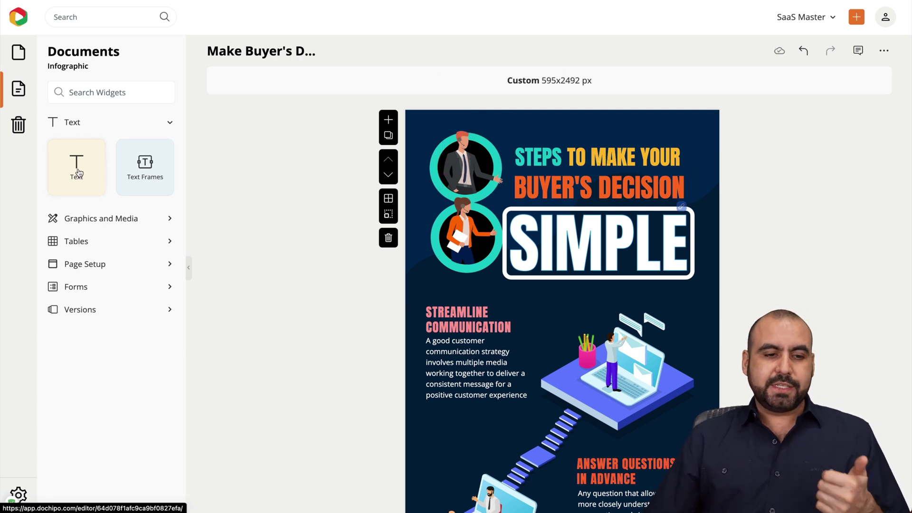
Step: Expand Graphics and Media and preview the Background Color, Gradient and Pattern options
left_click(142, 218)
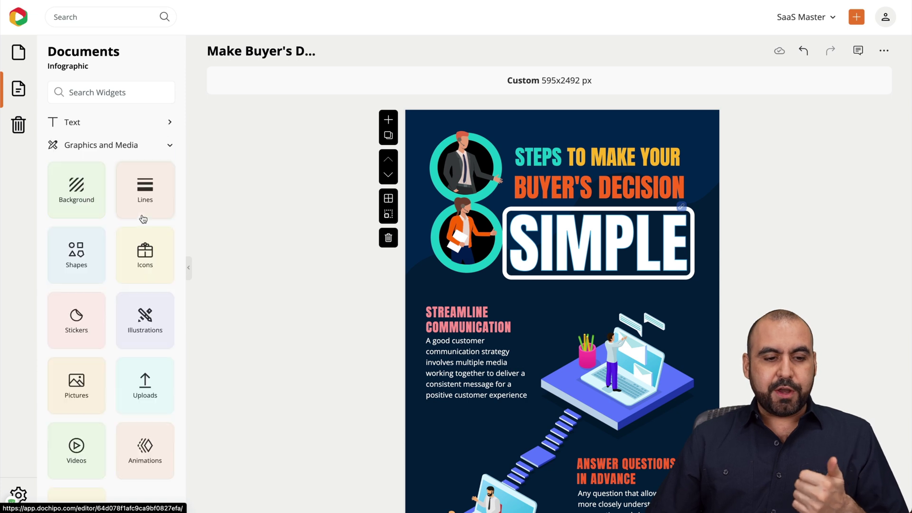
scroll(147, 235, "down", 1)
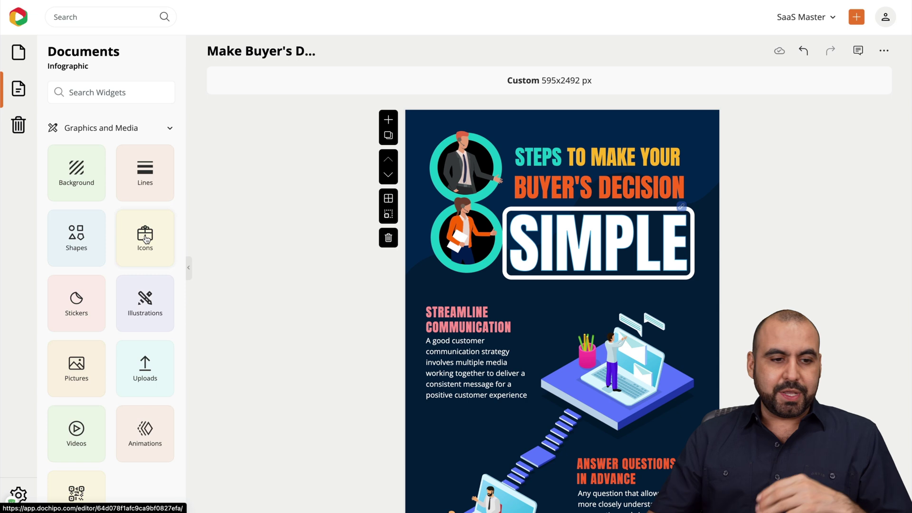
left_click(50, 178)
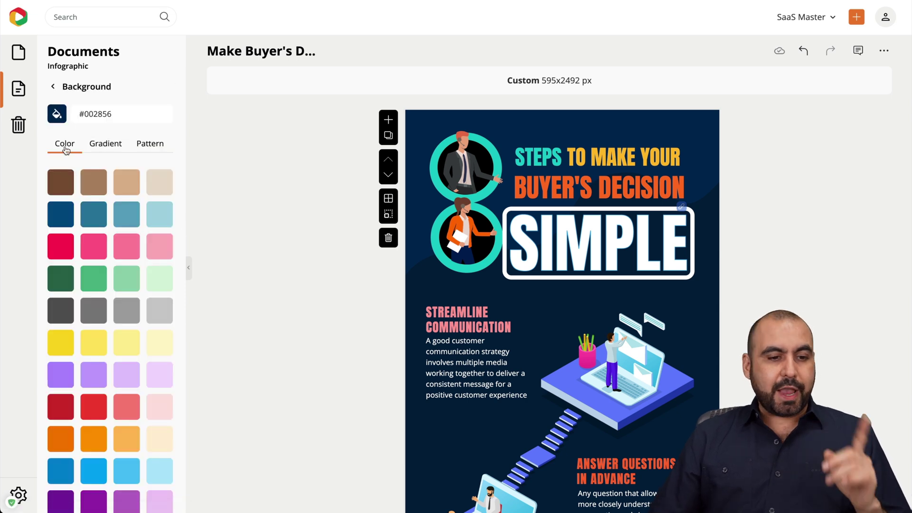
left_click(110, 145)
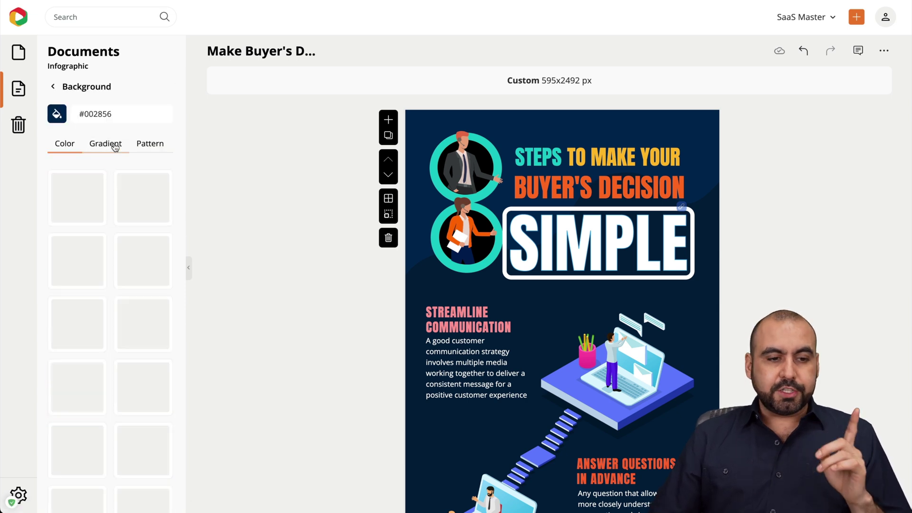
left_click(161, 145)
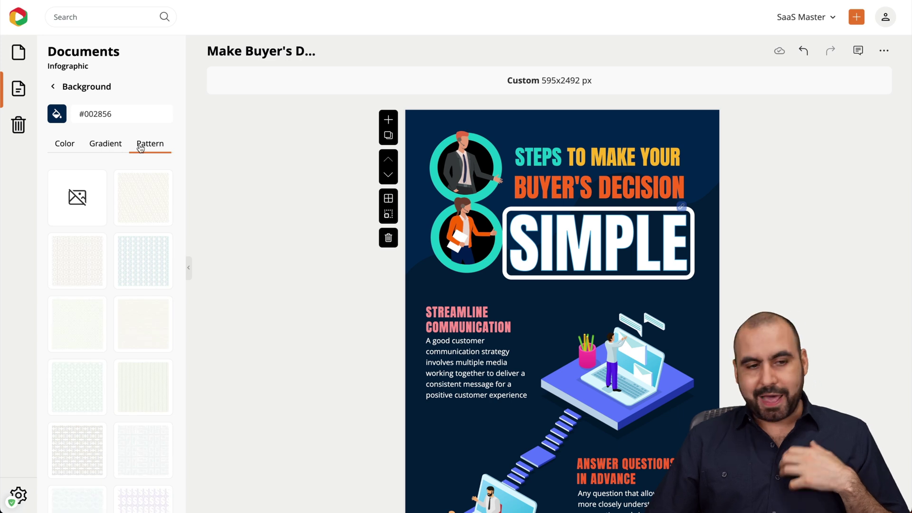
left_click(105, 145)
left_click(53, 87)
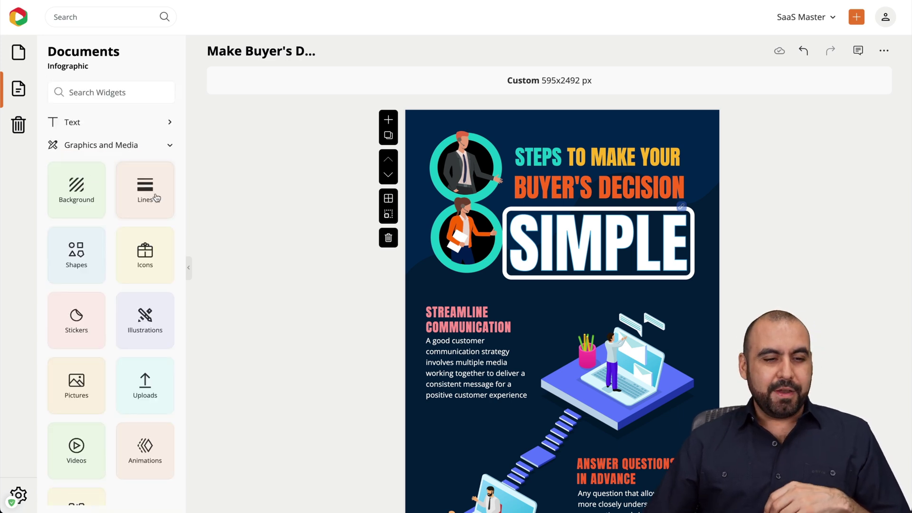
left_click(154, 263)
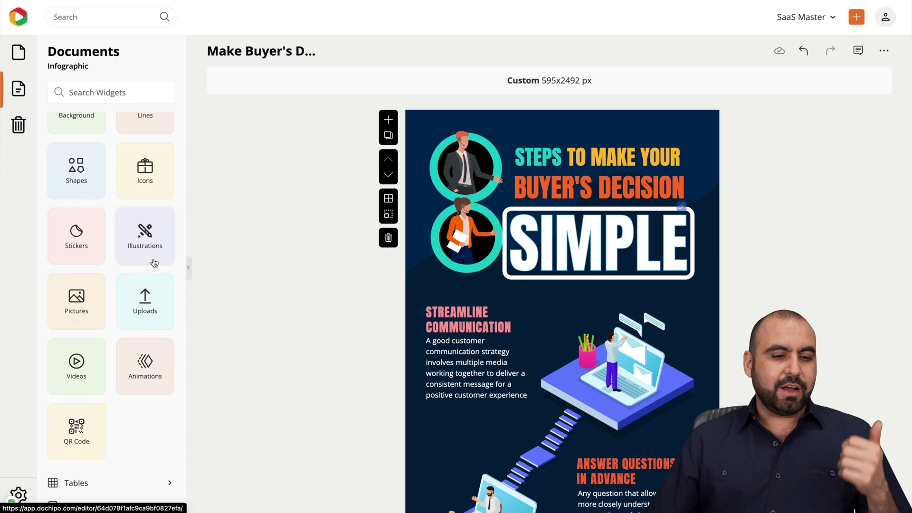
left_click(114, 146)
type("cow")
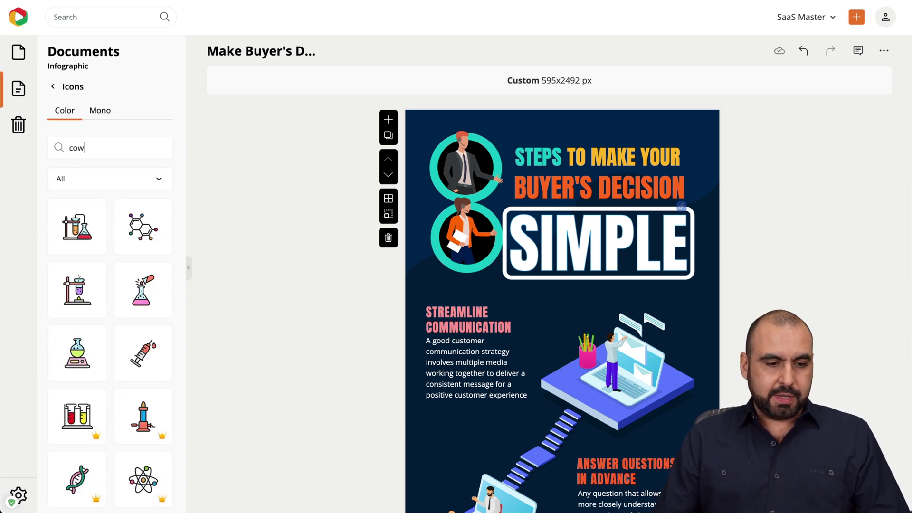
key("BackSpace")
key("BackSpace")
key("BackSpace")
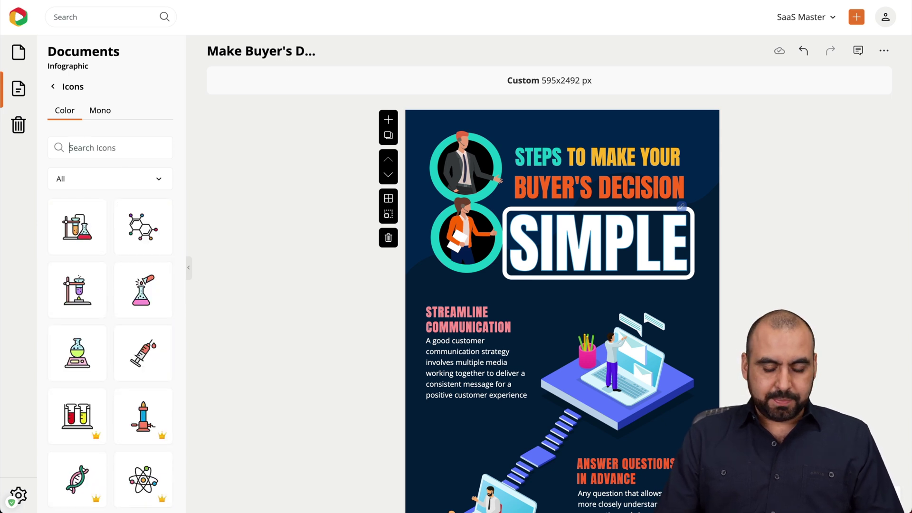
type("mail")
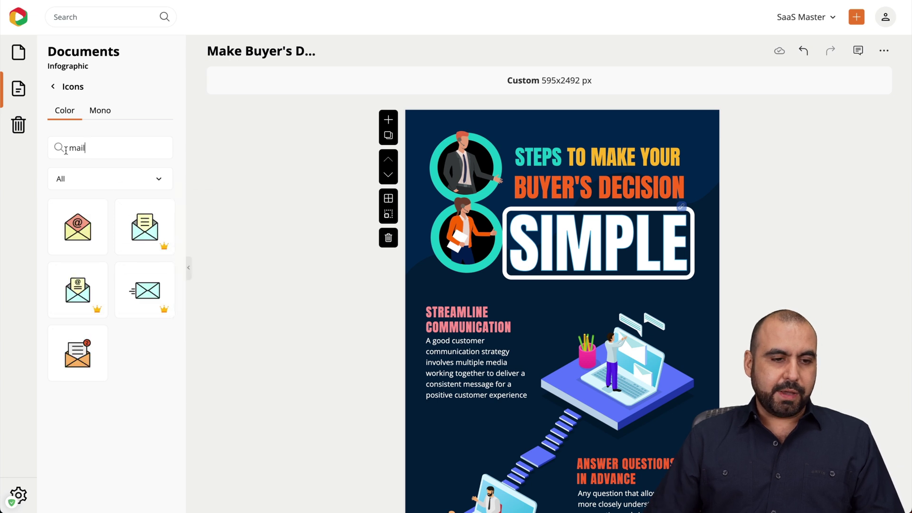
double_click(121, 152)
key("BackSpace")
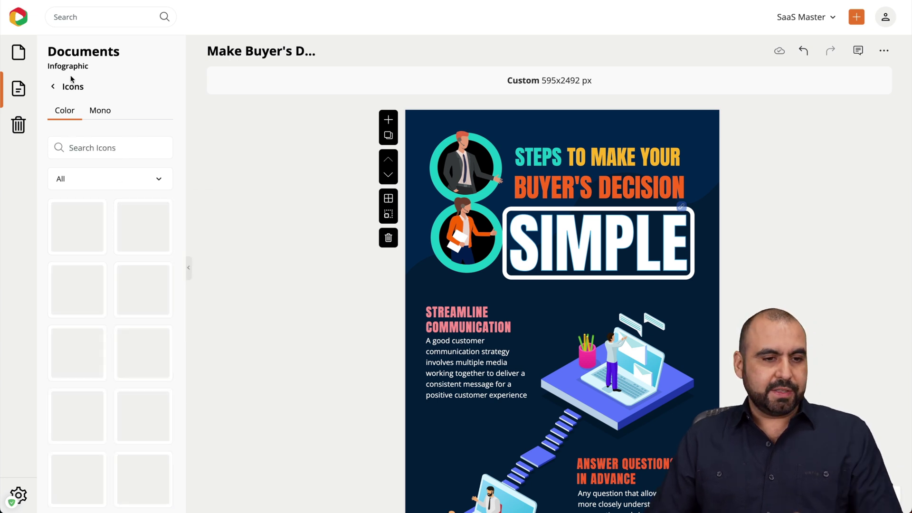
left_click(52, 86)
scroll(113, 294, "down", 2)
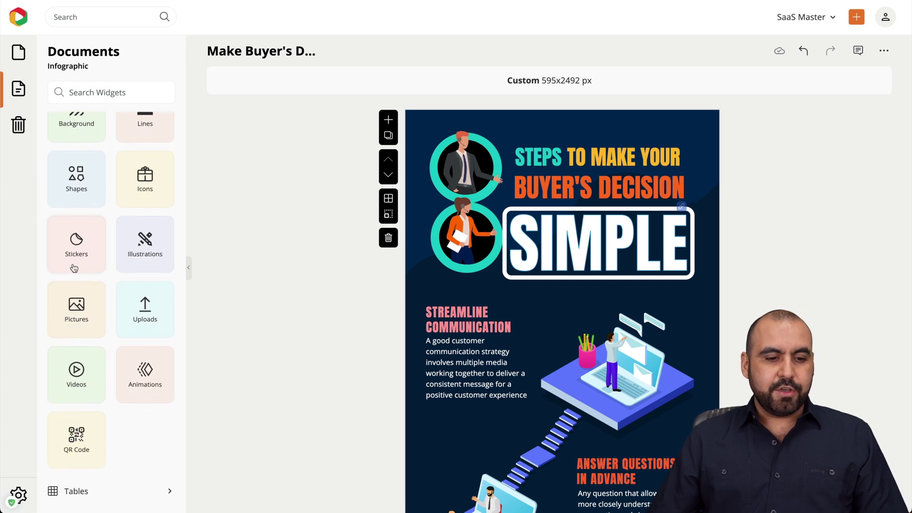
left_click(81, 273)
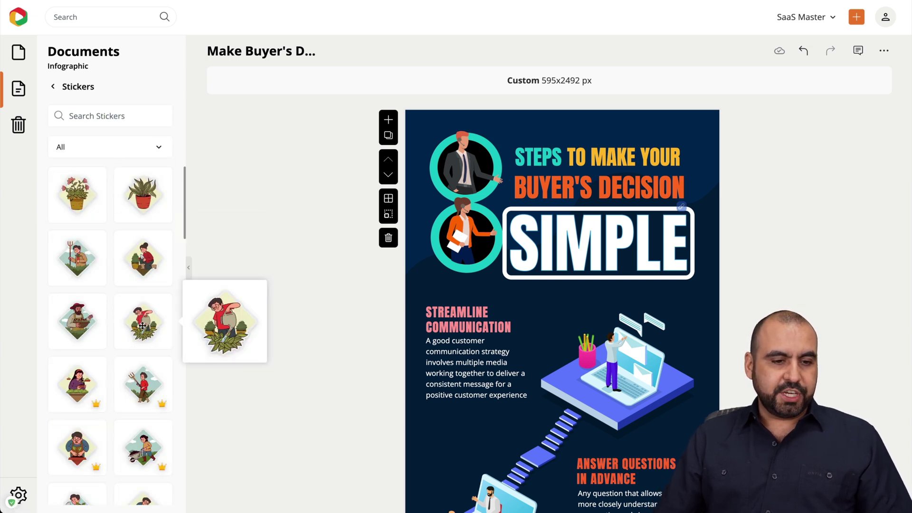
scroll(110, 309, "down", 3)
scroll(112, 372, "up", 3)
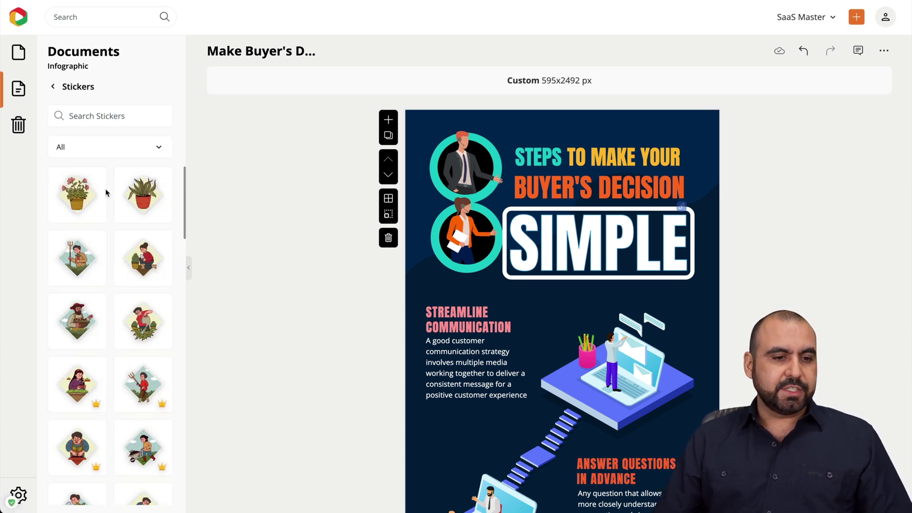
left_click(54, 87)
scroll(108, 338, "down", 2)
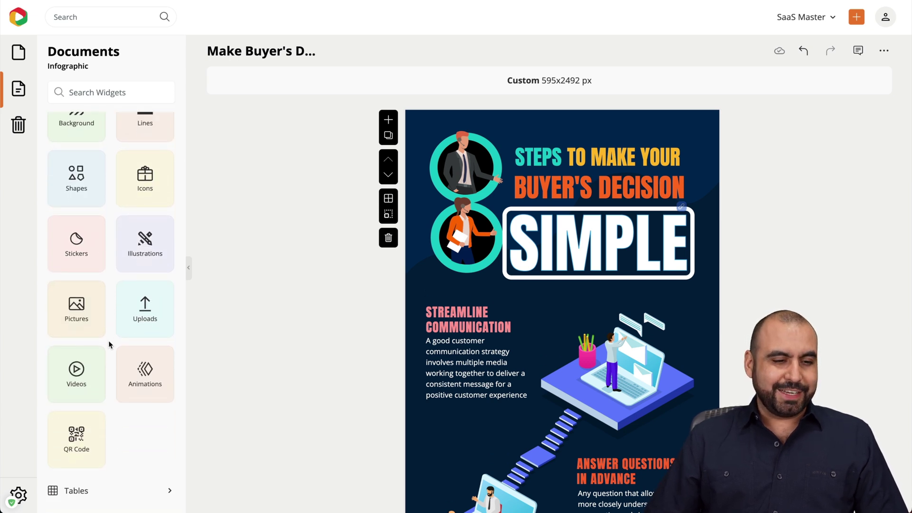
left_click(149, 239)
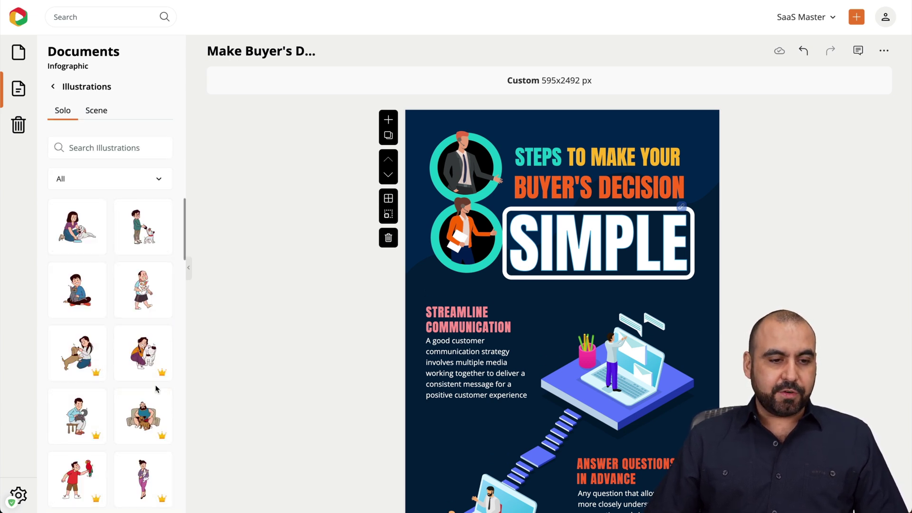
scroll(139, 440, "down", 2)
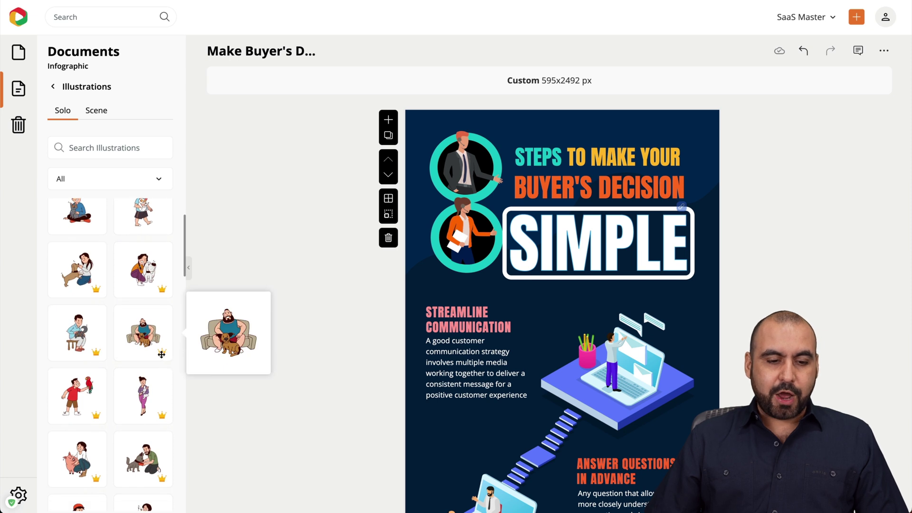
scroll(163, 350, "up", 2)
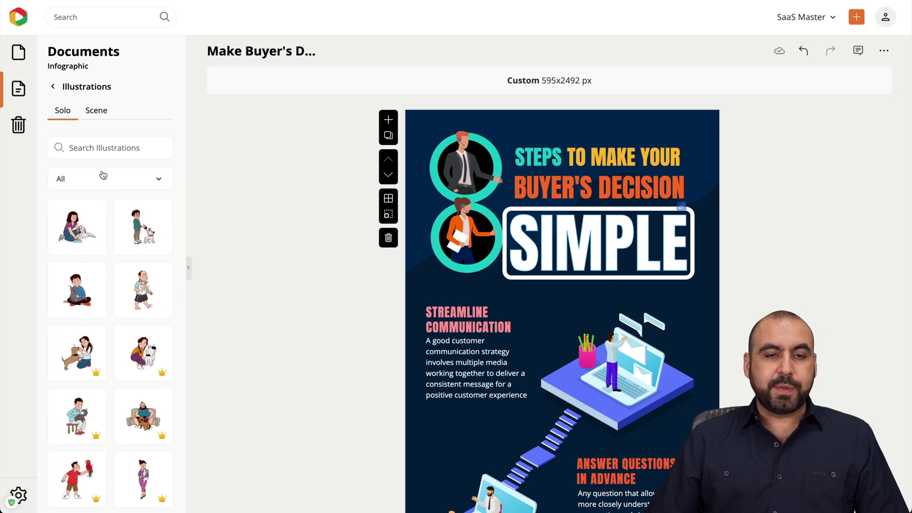
left_click(54, 88)
scroll(134, 236, "down", 1)
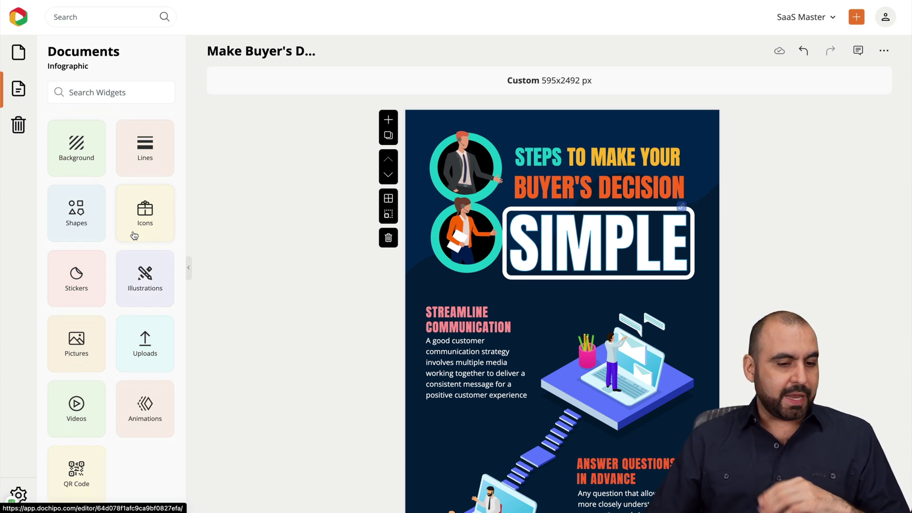
scroll(145, 259, "down", 1)
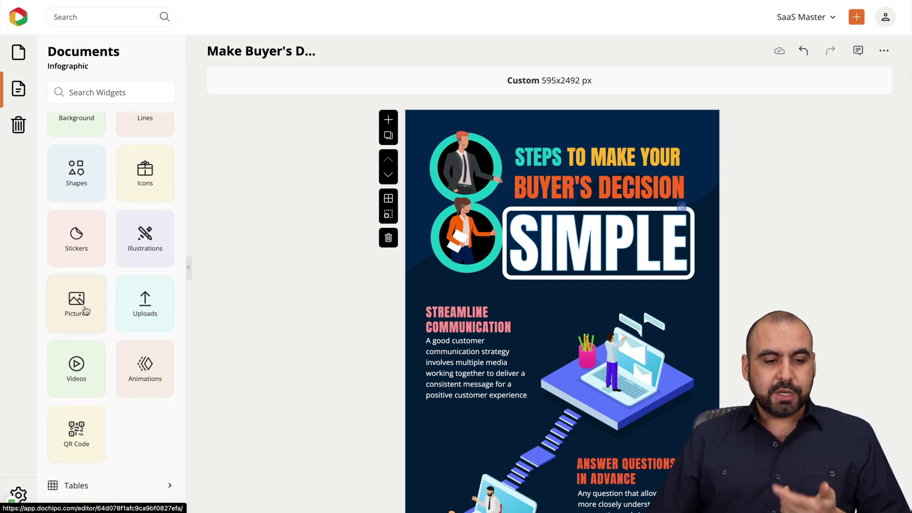
left_click(146, 302)
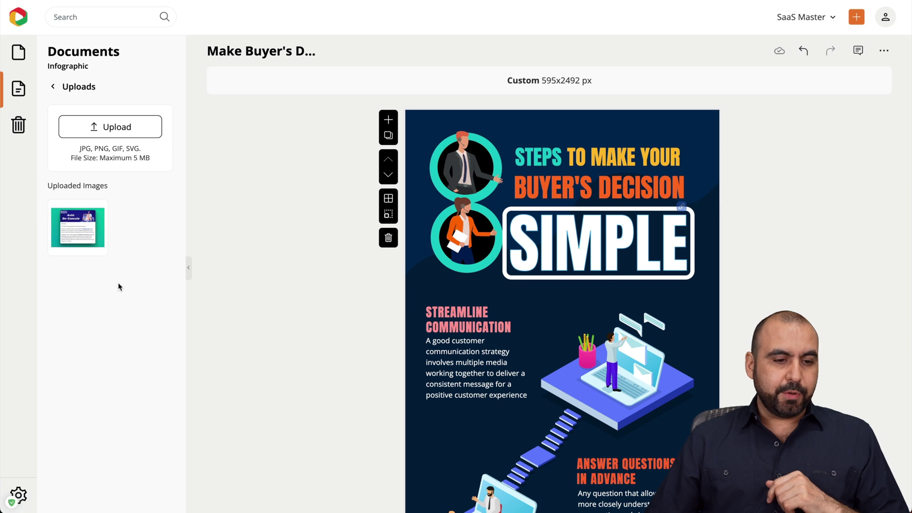
Step: Upload the portrait PNG from the Desktop and place it below the SIMPLE title
left_click(120, 126)
scroll(369, 265, "down", 5)
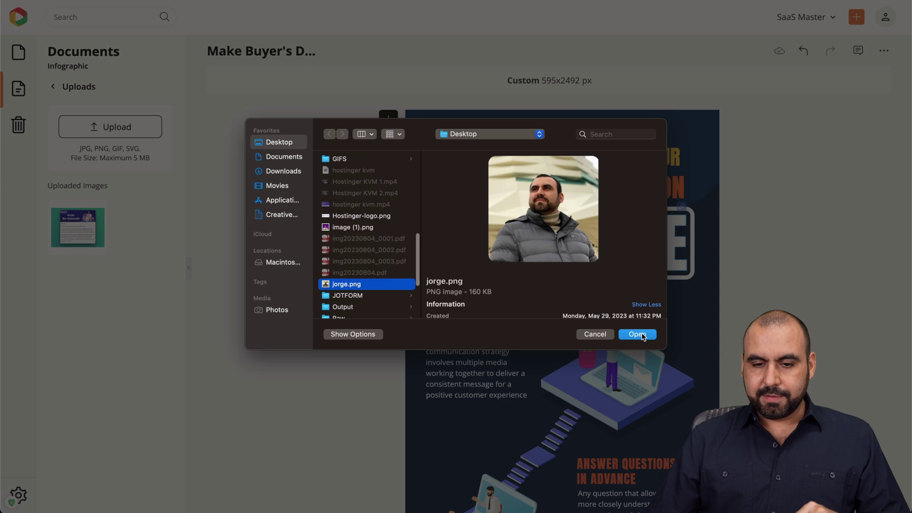
left_click(641, 334)
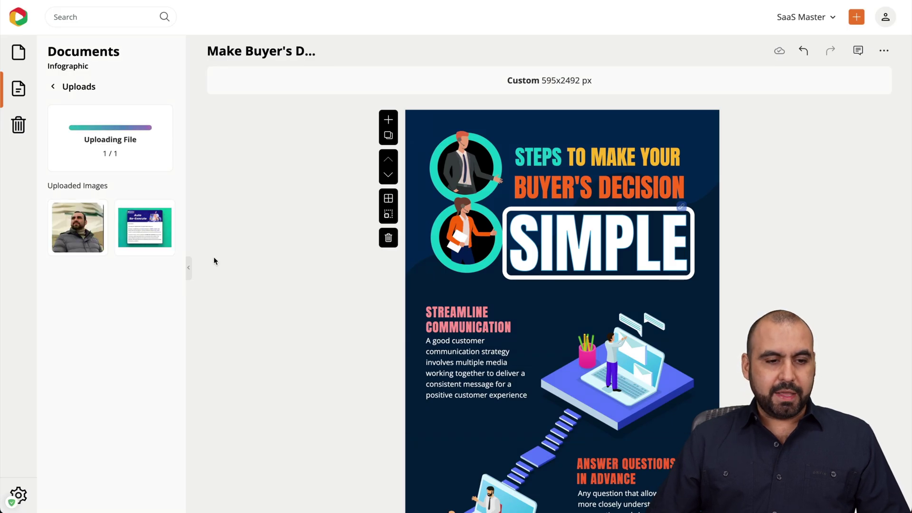
mouse_move(91, 228)
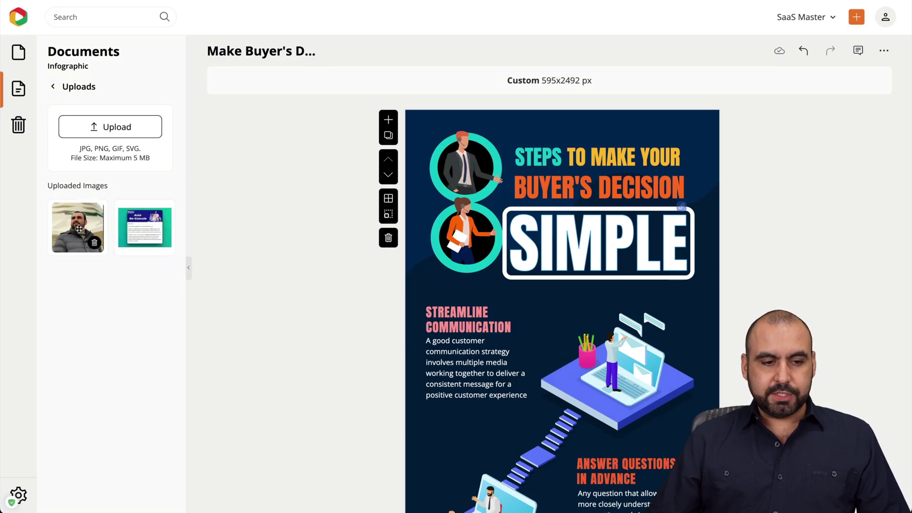
left_click_drag(72, 227, 513, 304)
left_click_drag(550, 331, 568, 404)
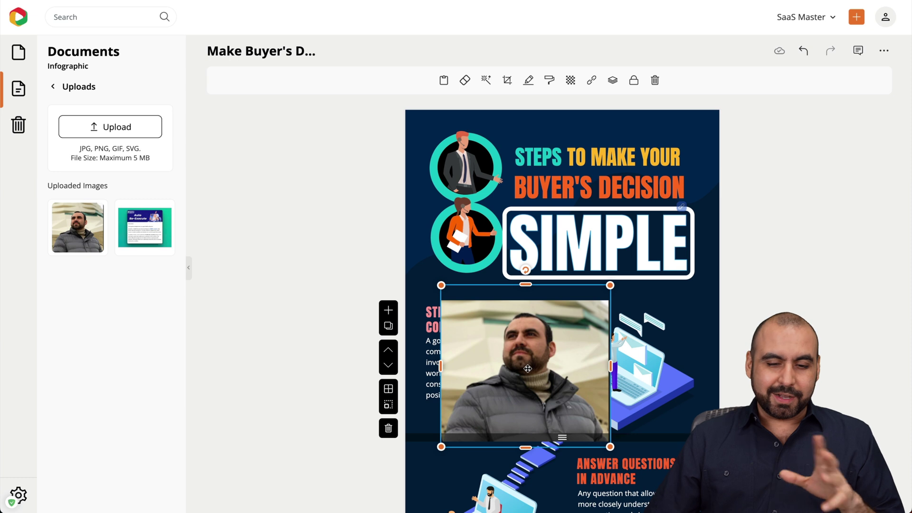
Step: Remove the photo's background, insert the cut-out and move it onto the laptop illustration
left_click(466, 80)
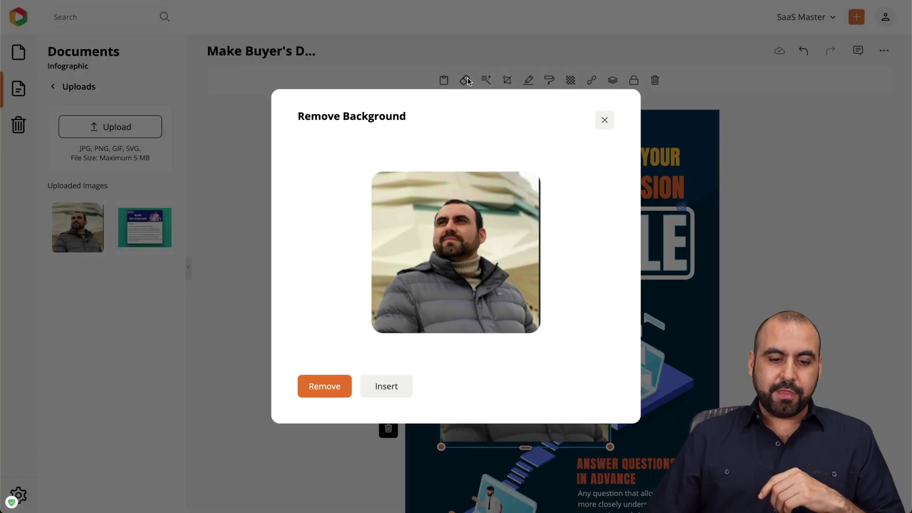
left_click(332, 390)
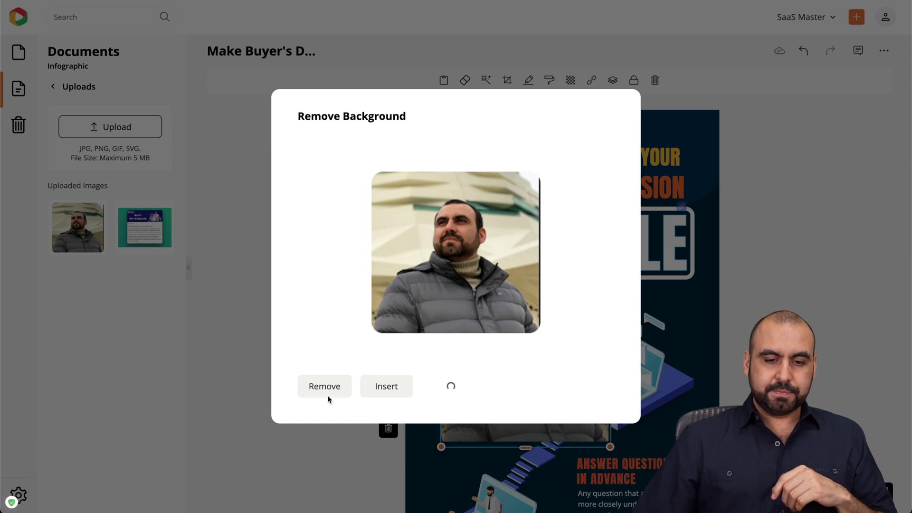
left_click(385, 386)
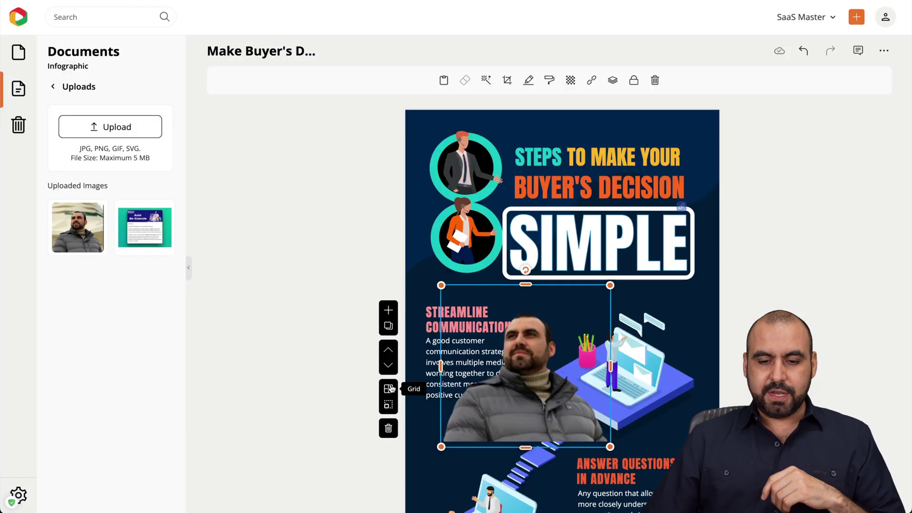
left_click_drag(527, 381, 623, 363)
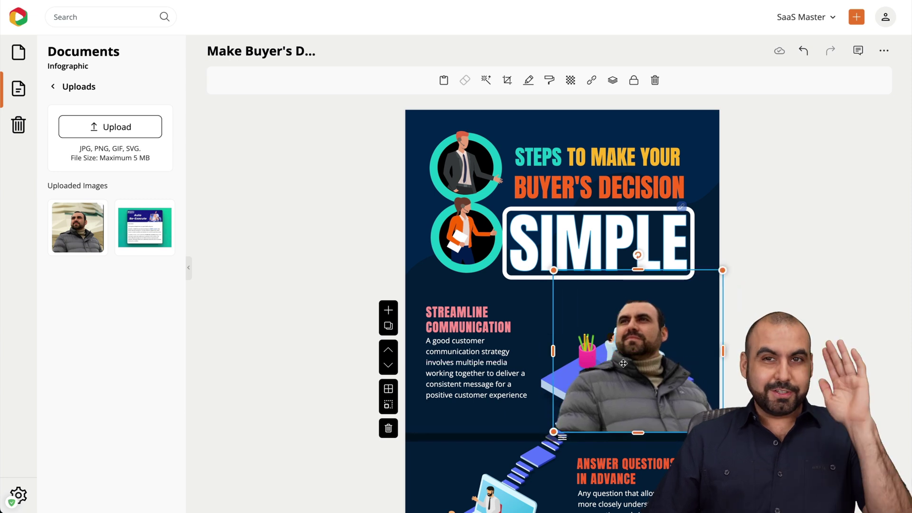
left_click(66, 87)
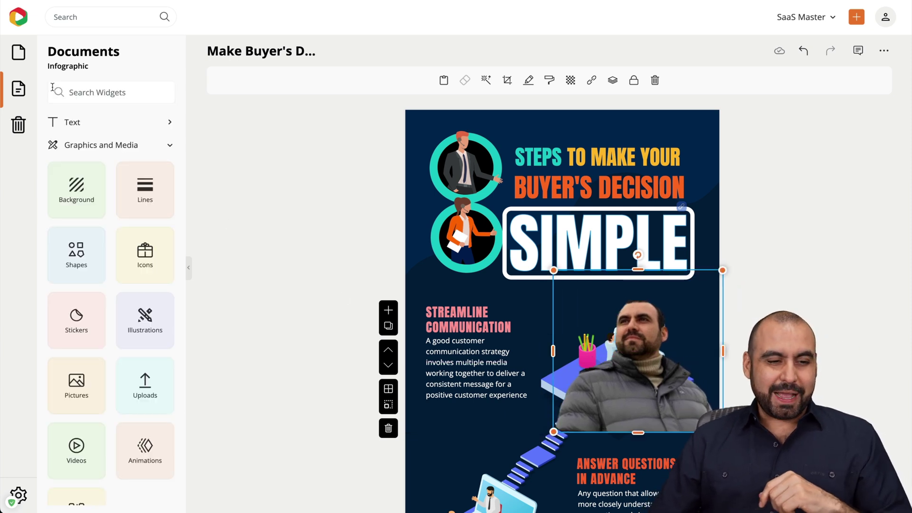
scroll(132, 360, "down", 3)
left_click(90, 308)
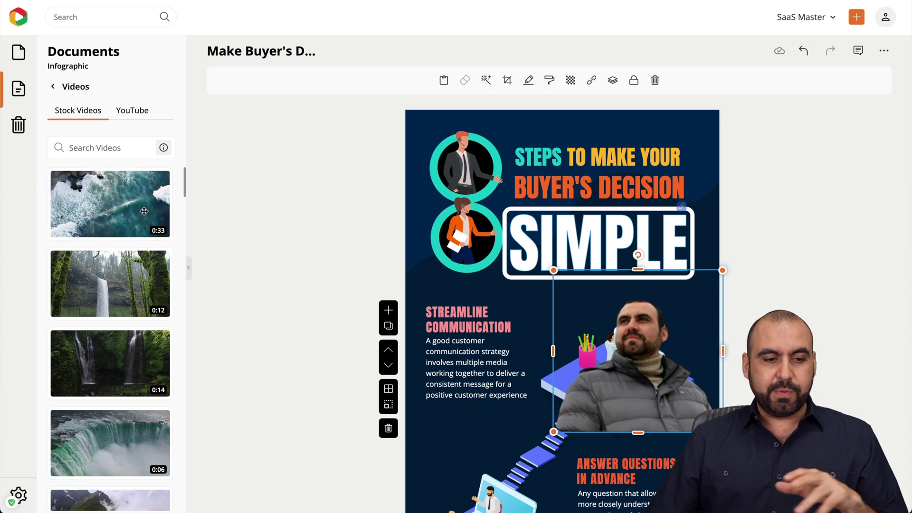
left_click(132, 111)
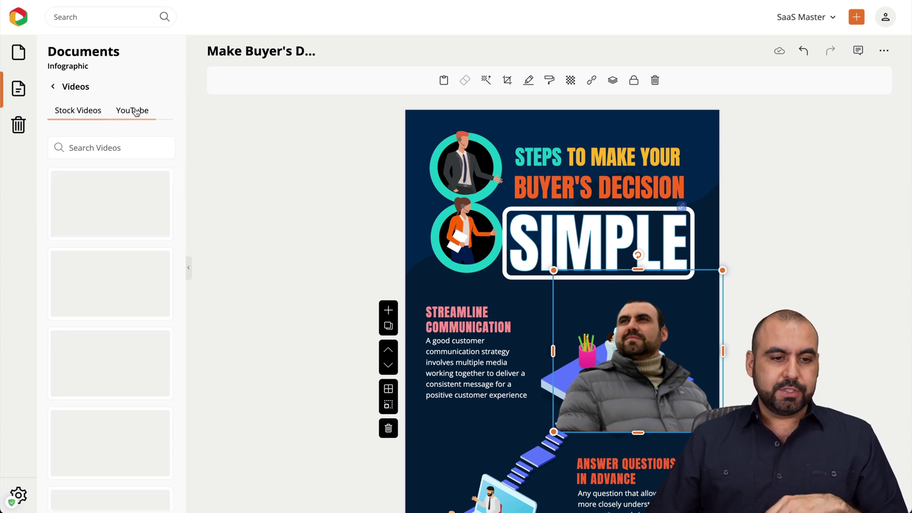
left_click(55, 89)
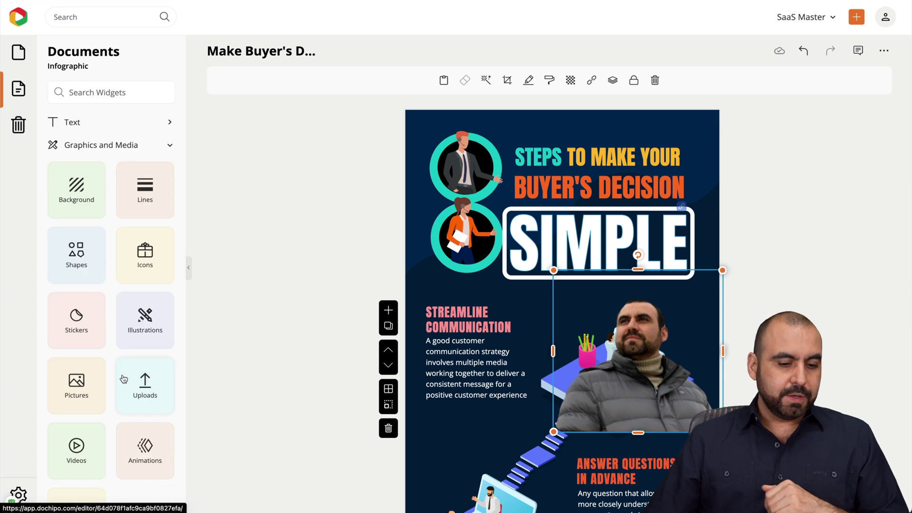
scroll(107, 366, "down", 3)
left_click(92, 366)
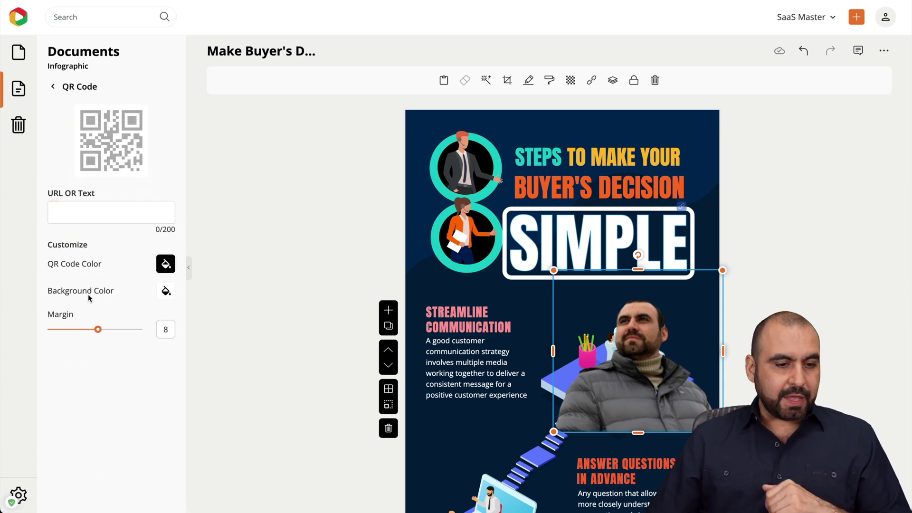
left_click(100, 215)
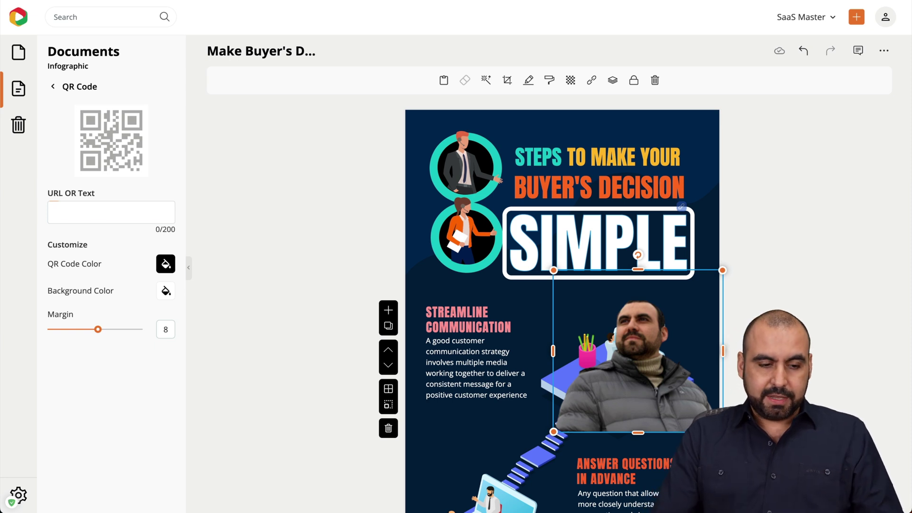
type("https://saasmas")
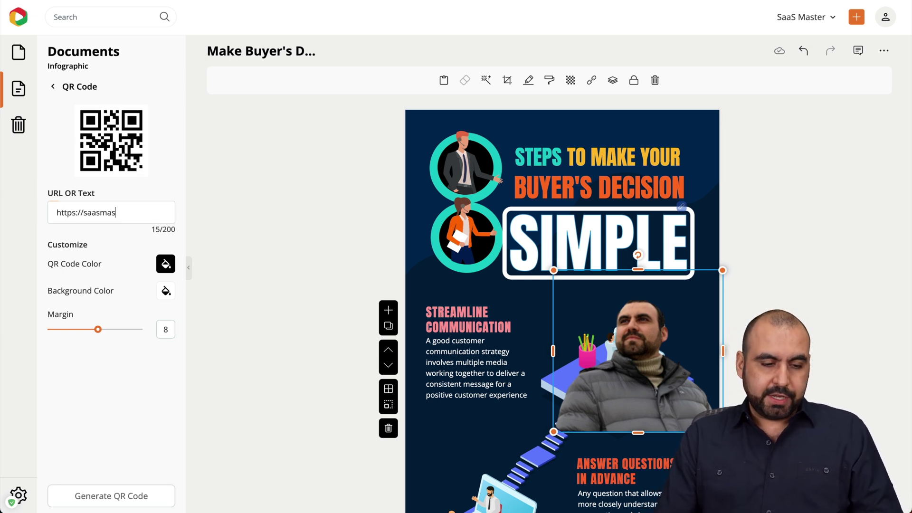
type("ter.net")
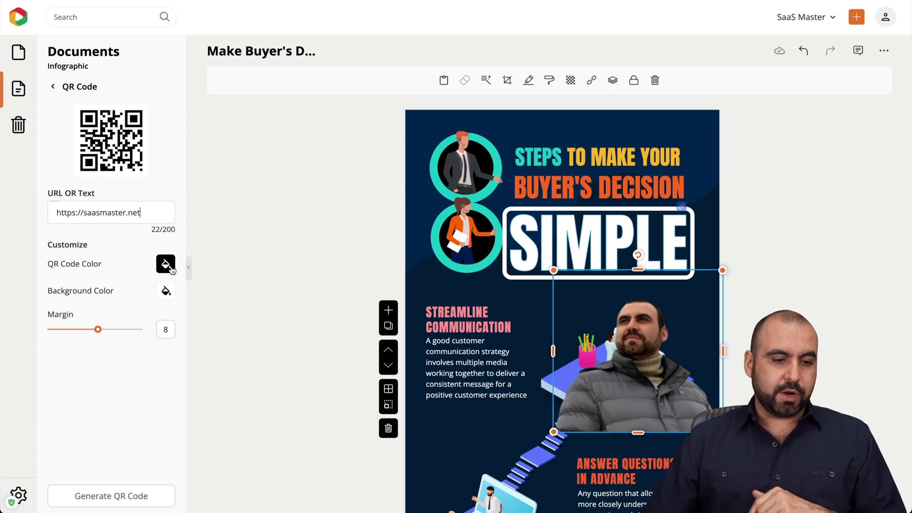
mouse_move(99, 331)
left_mouse_down()
mouse_move(120, 329)
mouse_move(75, 329)
mouse_move(86, 329)
left_mouse_up()
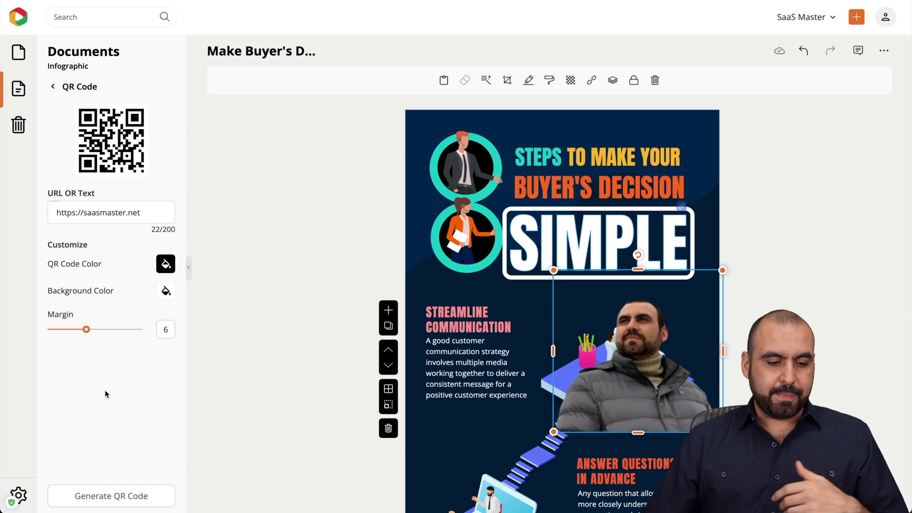
left_click(124, 498)
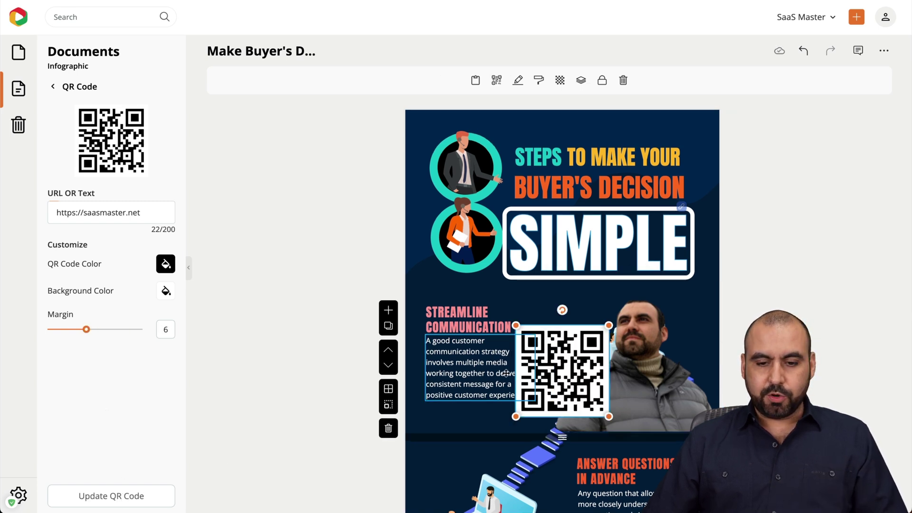